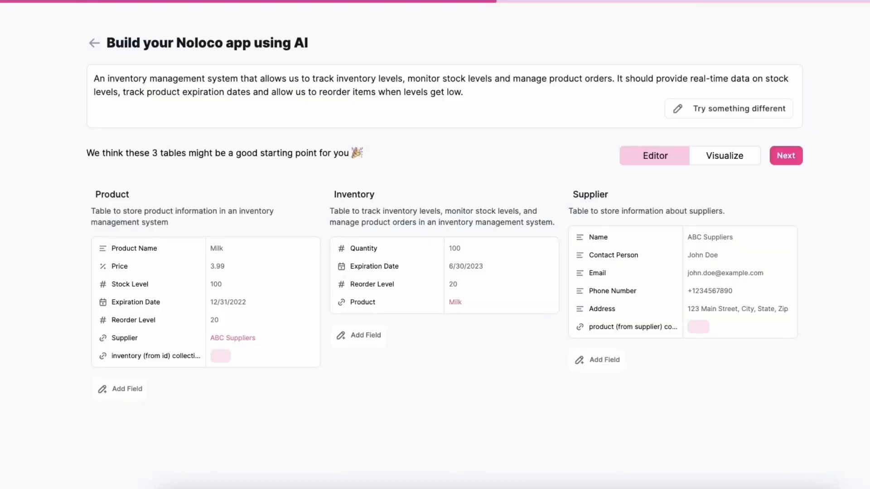
- Switch the suggested tables to diagram view and back, then save the block as Real Estate Listing
left_click(725, 156)
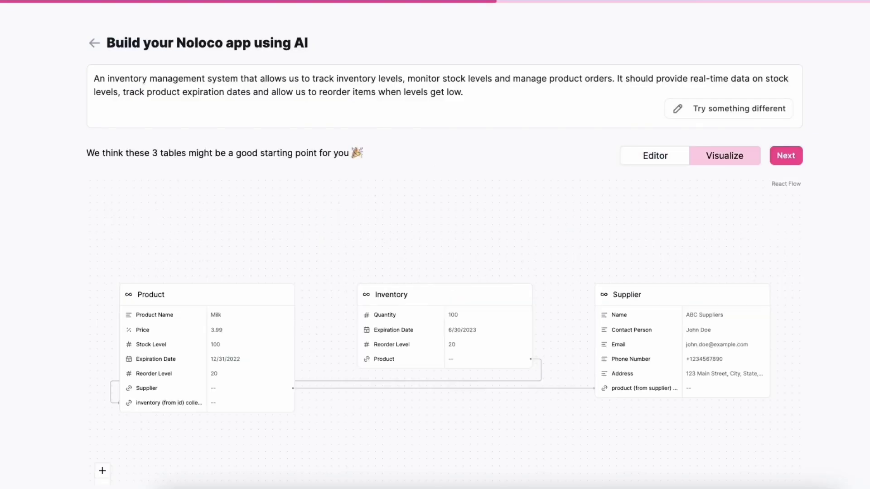
left_click(655, 155)
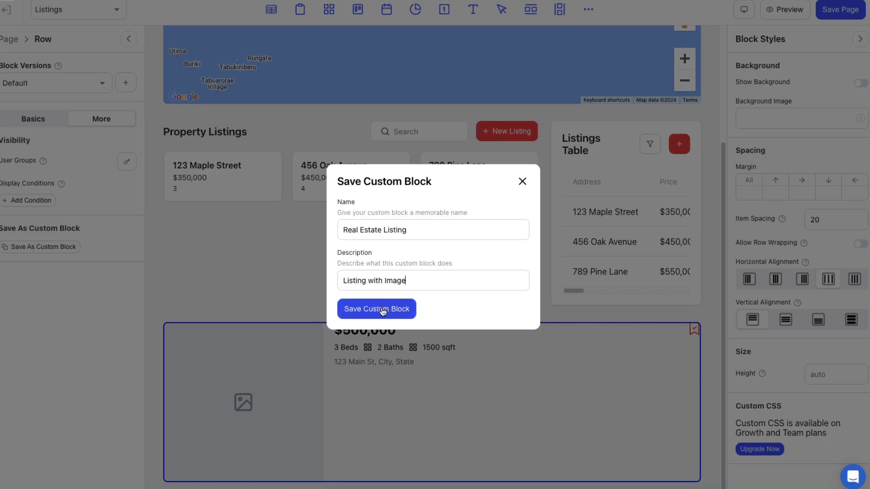
left_click(383, 311)
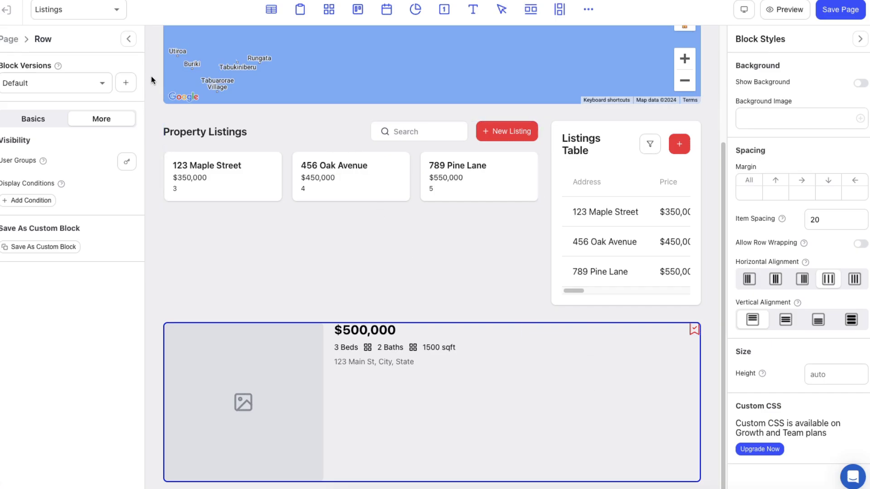
- Save the listings page and start Bubble's AI page generation, showing all page types
left_click(831, 17)
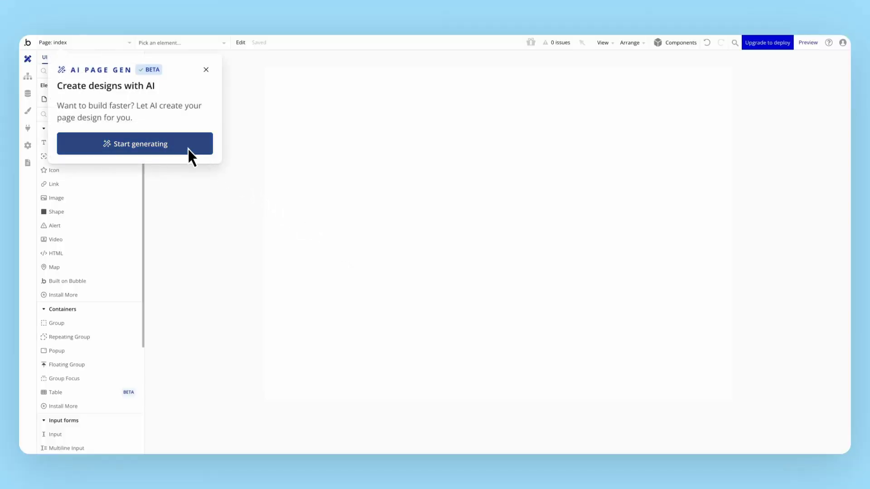
left_click(189, 149)
left_click(438, 208)
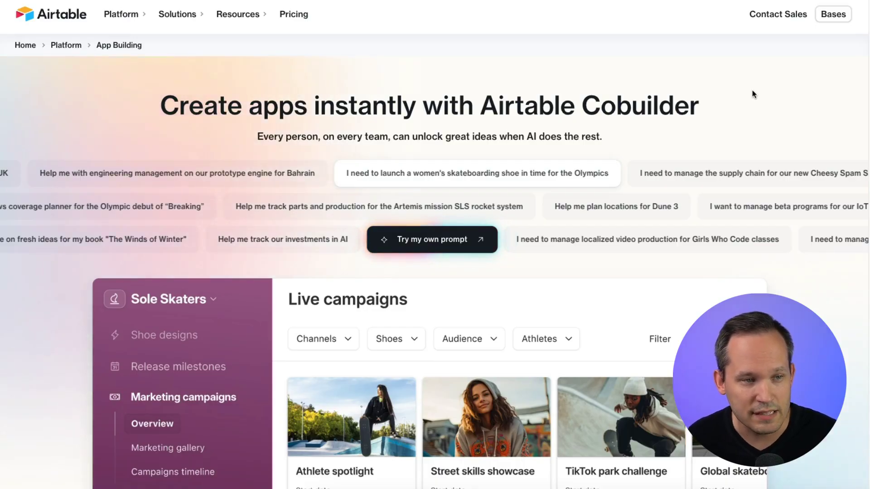
- Preview the Dune 3, Girls Who Code and AI investments example apps, scrolling through the page
scroll(670, 254, "down", 1)
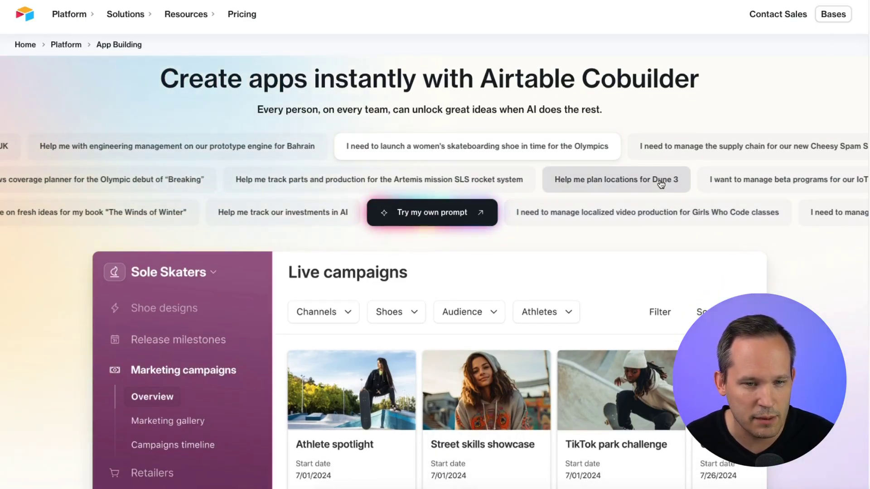
left_click(661, 183)
scroll(635, 174, "down", 1)
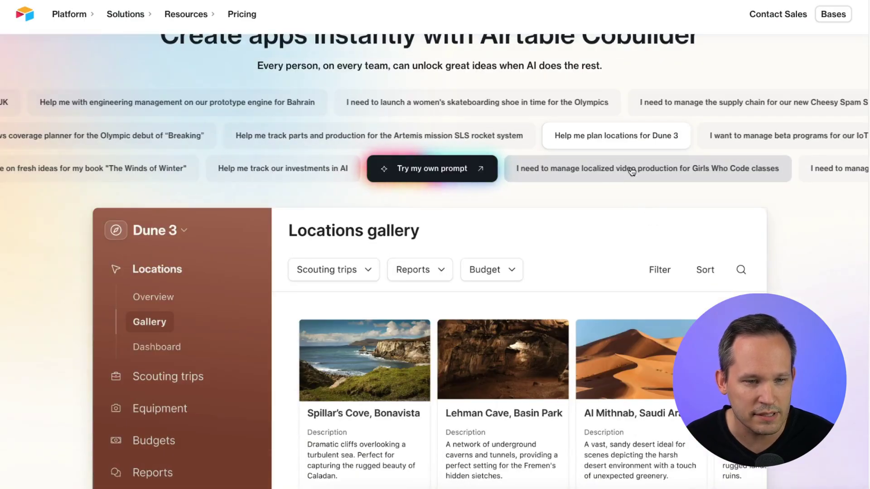
left_click(632, 171)
left_click(283, 175)
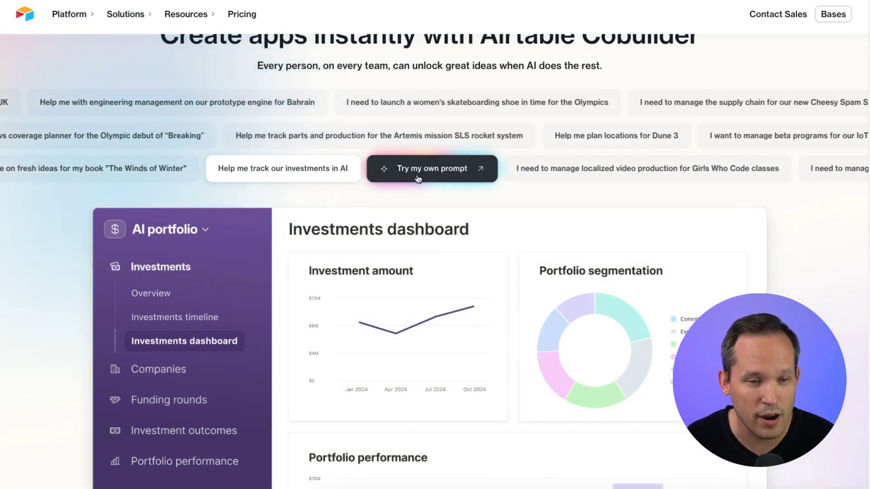
scroll(418, 179, "down", 15)
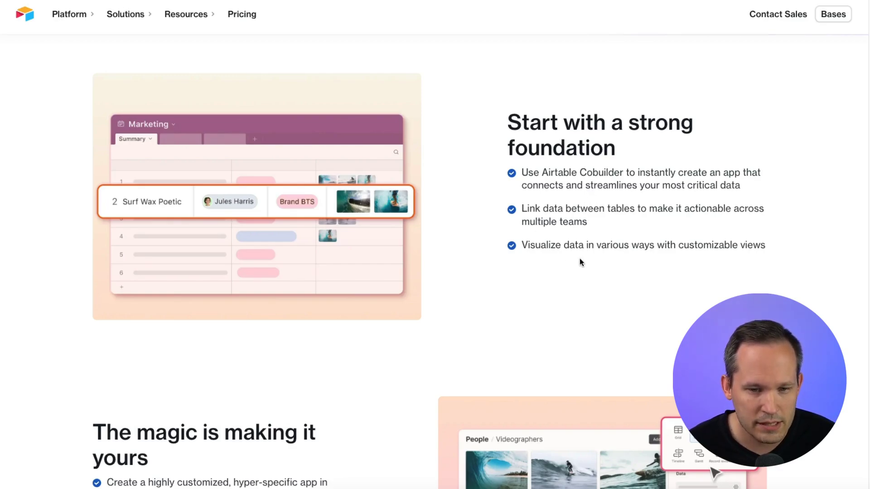
scroll(580, 259, "down", 8)
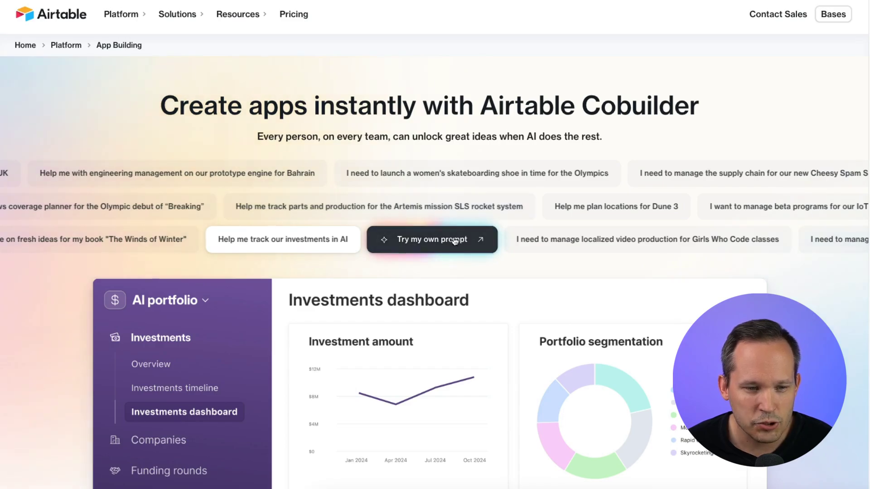
- Start a custom-prompt app in the Automation Helpers workspace and paste the signage shop invoice generator description
left_click(455, 241)
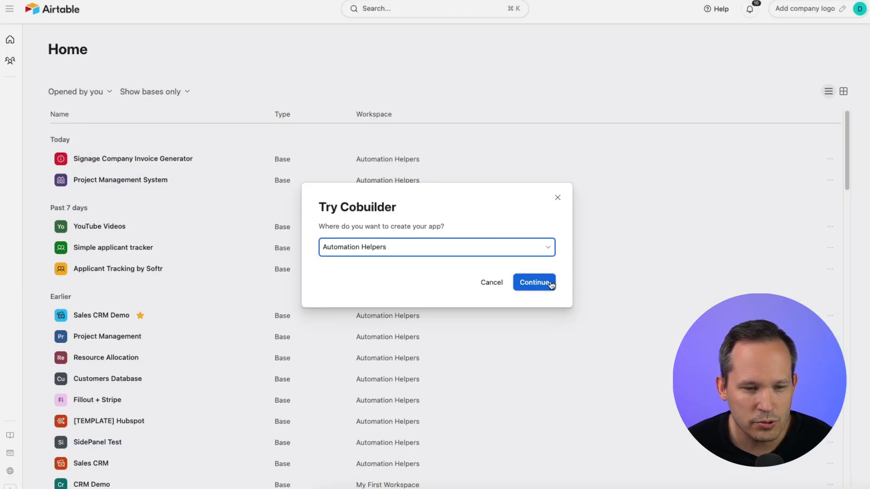
left_click(535, 282)
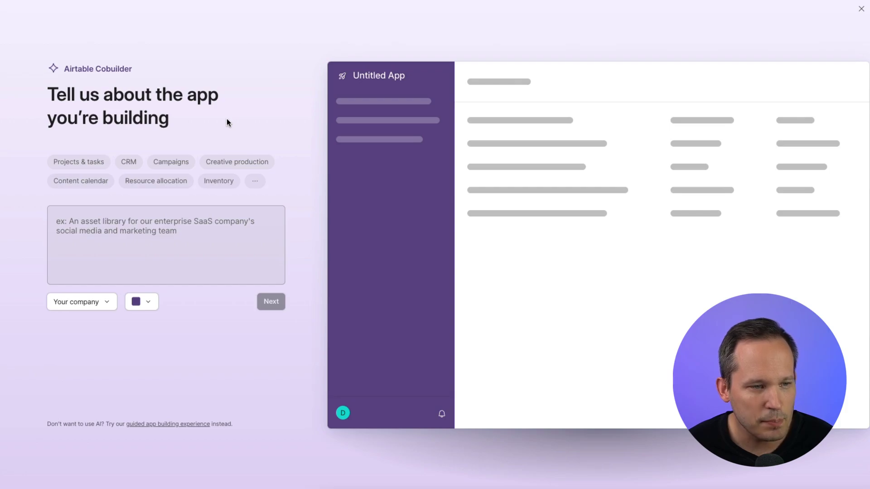
left_click(162, 164)
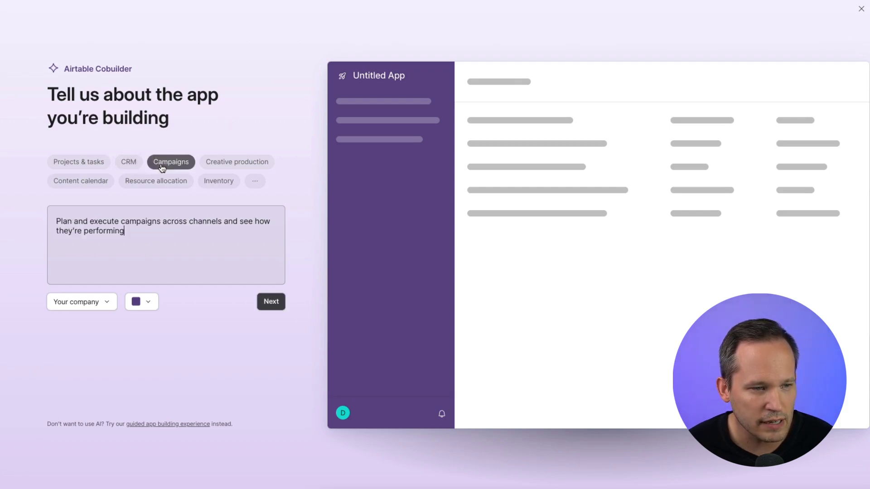
left_click(200, 252)
type("Create an invoice generator for a signage shop")
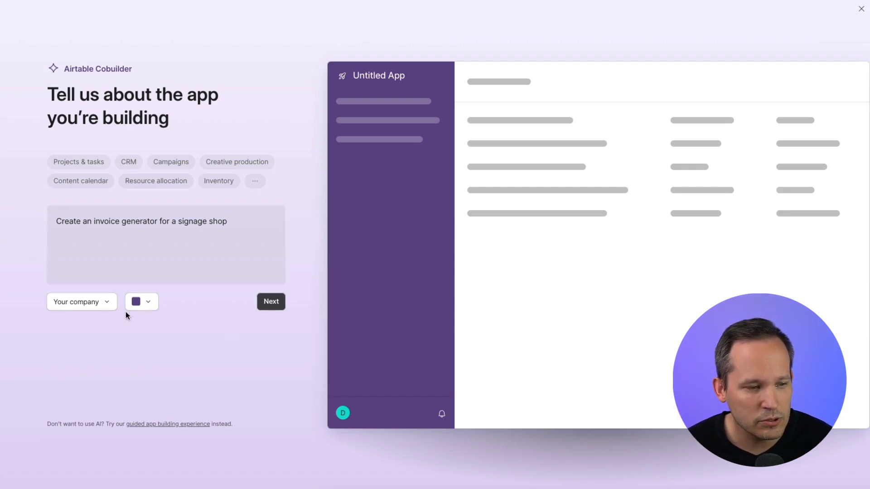
- Set the app colour to blue
left_click(108, 302)
left_click(174, 308)
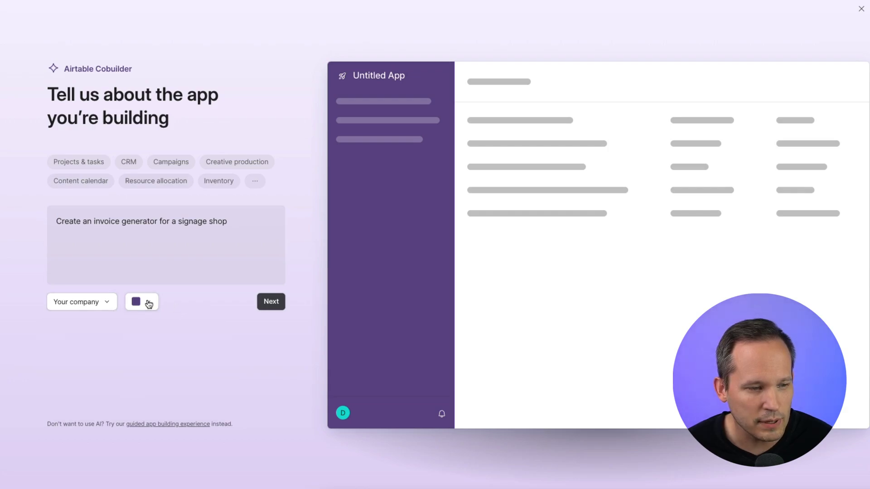
left_click(143, 303)
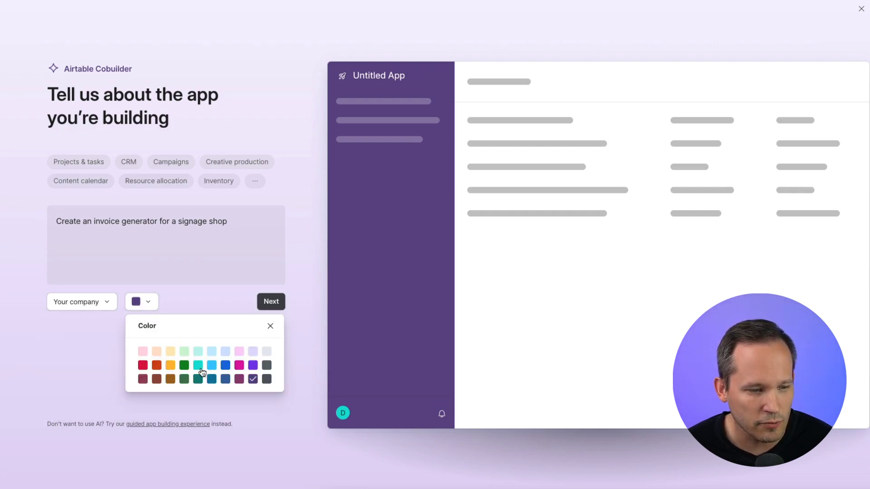
left_click(226, 366)
left_click(289, 306)
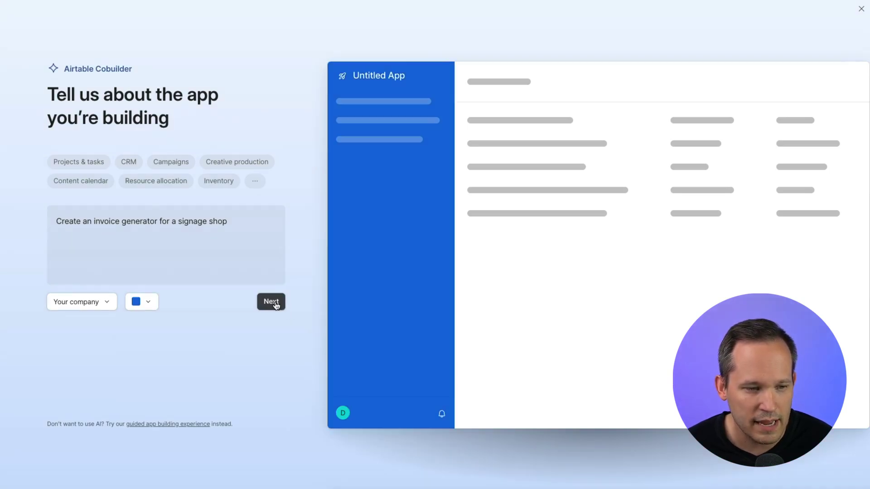
- Generate the Signage Shop Invoice Generator and review its eight proposed objects, including Customers, Products and Invoices
left_click(278, 303)
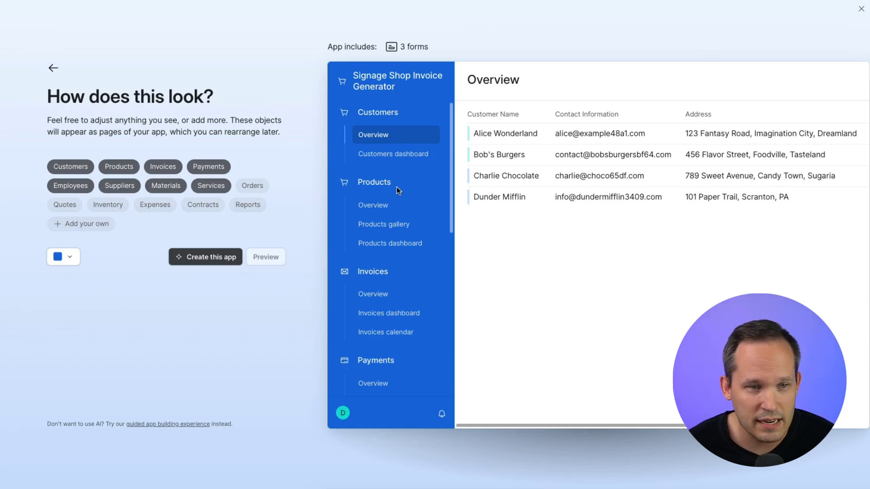
scroll(388, 143, "down", 1)
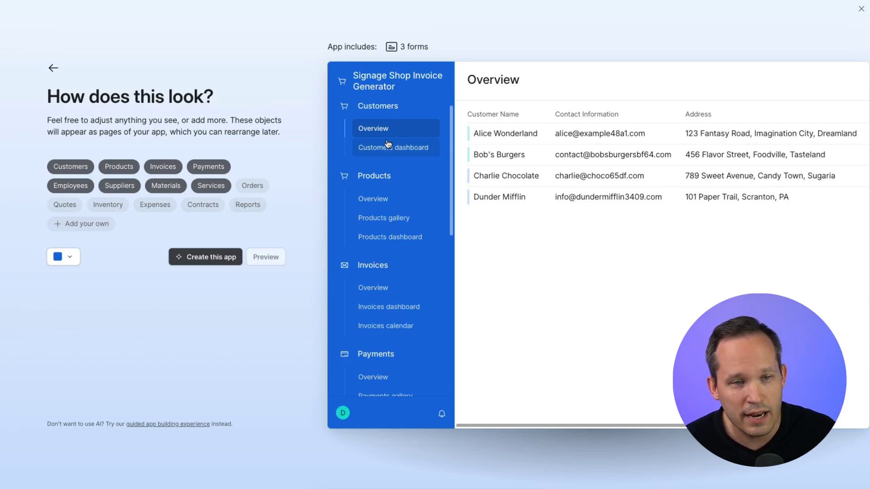
scroll(397, 171, "up", 1)
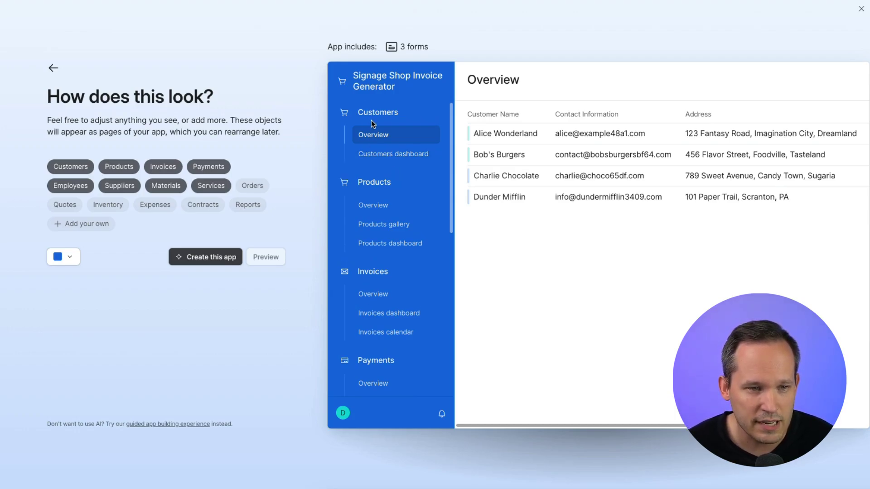
scroll(398, 202, "down", 3)
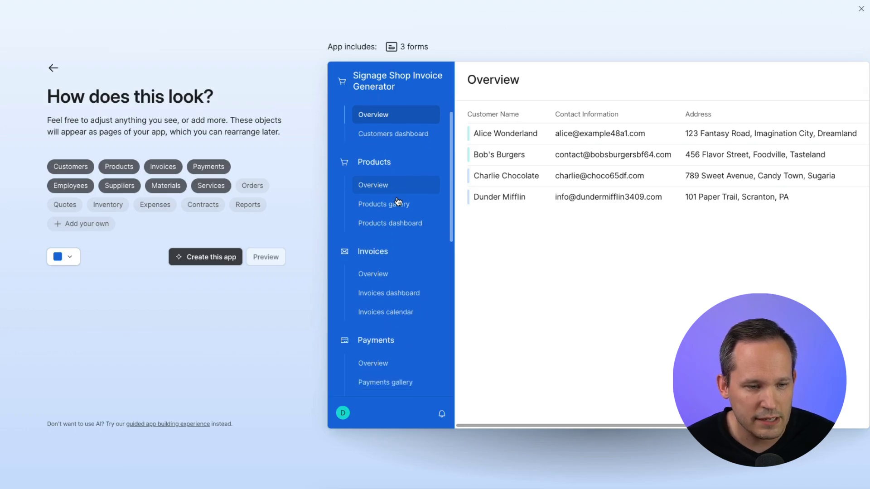
scroll(398, 202, "down", 10)
scroll(397, 201, "down", 2)
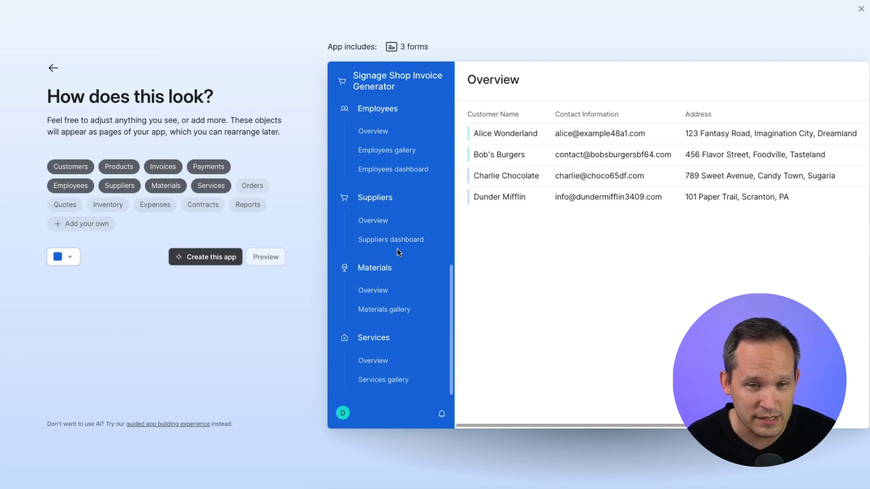
scroll(397, 248, "up", 12)
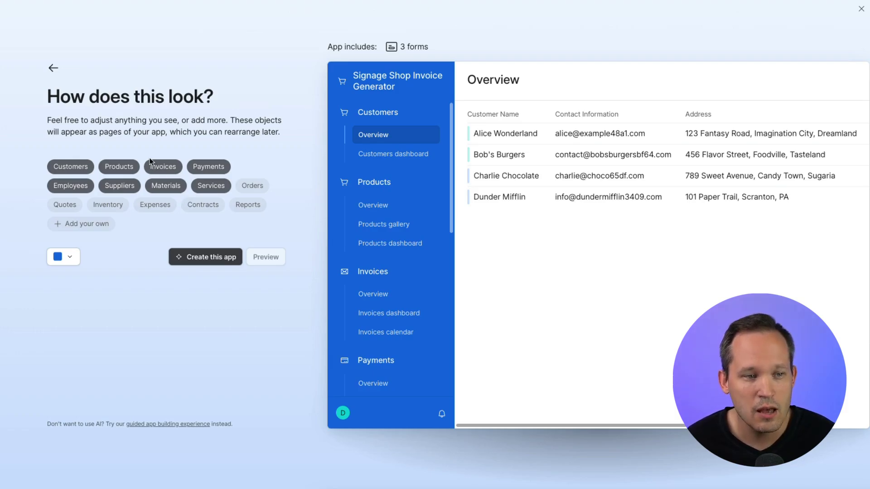
- Extend the prompt to selling multiple signs per invoice to corporate clients and regenerate the app
left_click(53, 69)
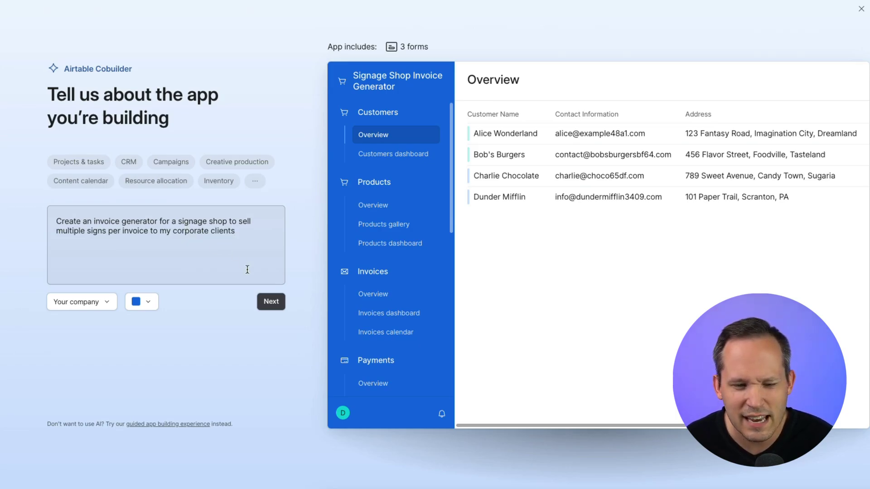
left_click(270, 302)
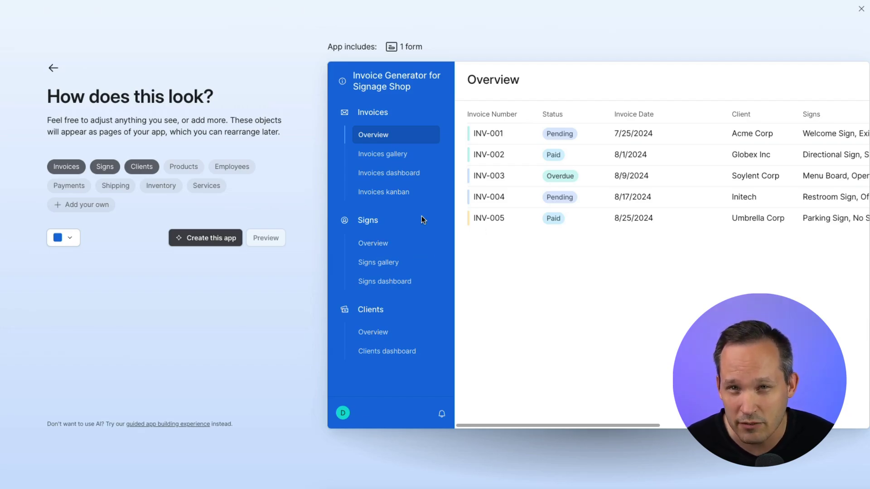
- Regenerate from the revised prompt, add Products as a page, and preview the five sample line items
left_click(53, 68)
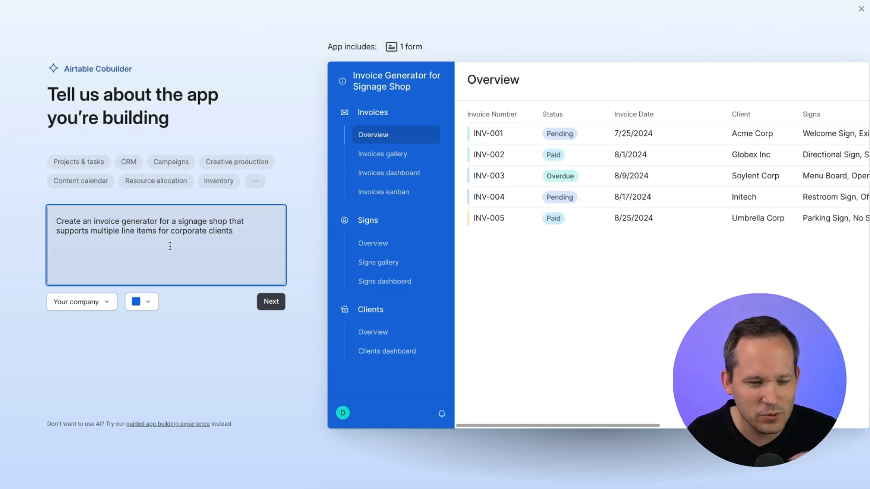
left_click(271, 302)
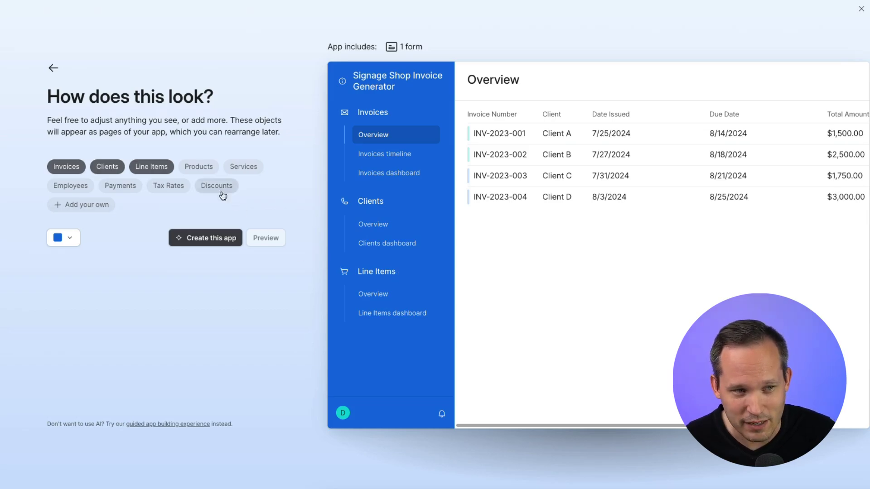
left_click(198, 168)
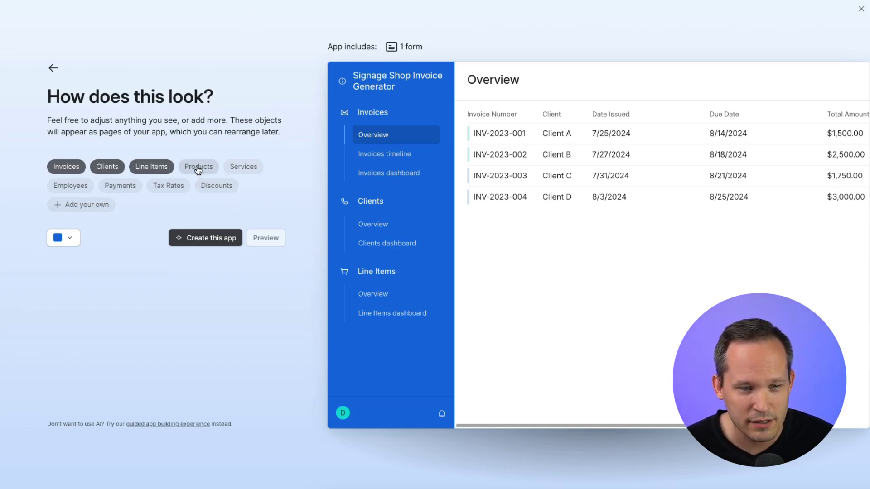
left_click(266, 238)
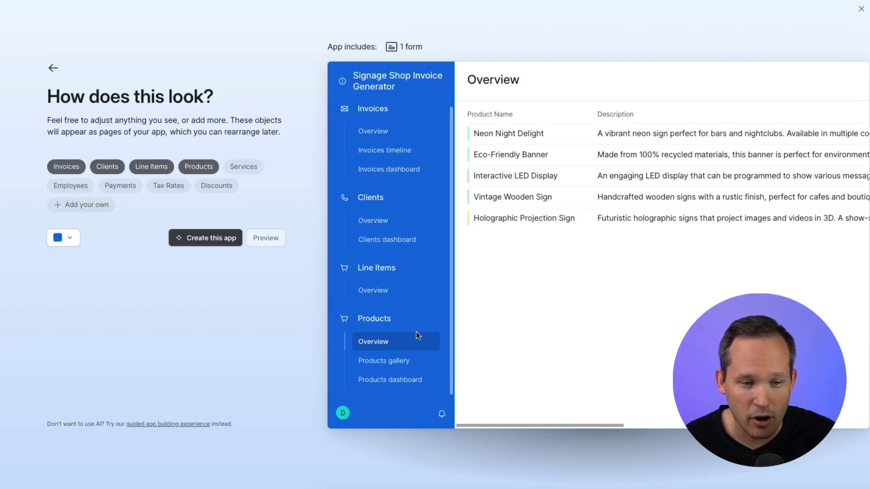
left_click(397, 292)
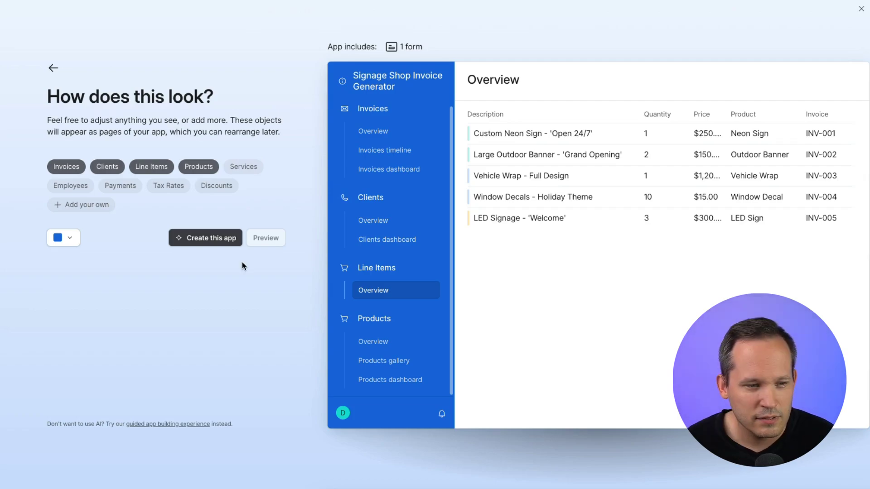
- Create the app and inspect the details of invoice INV-2023-003
left_click(218, 239)
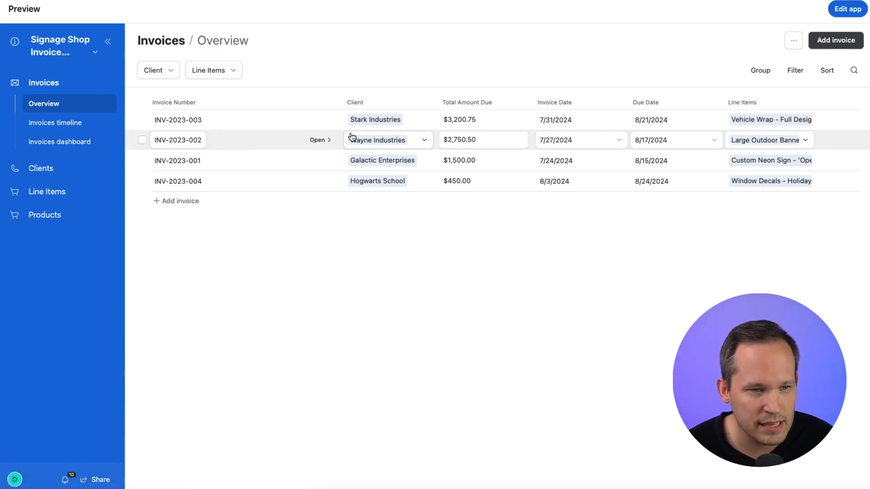
left_click(320, 121)
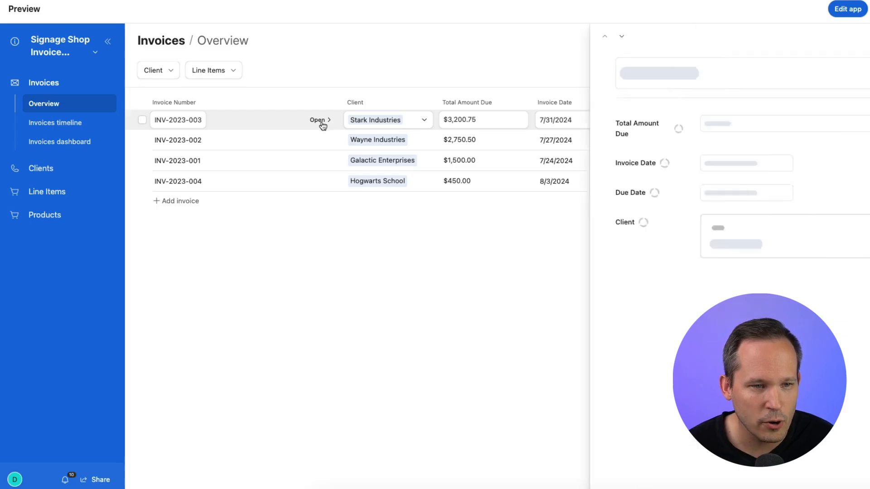
left_click(401, 260)
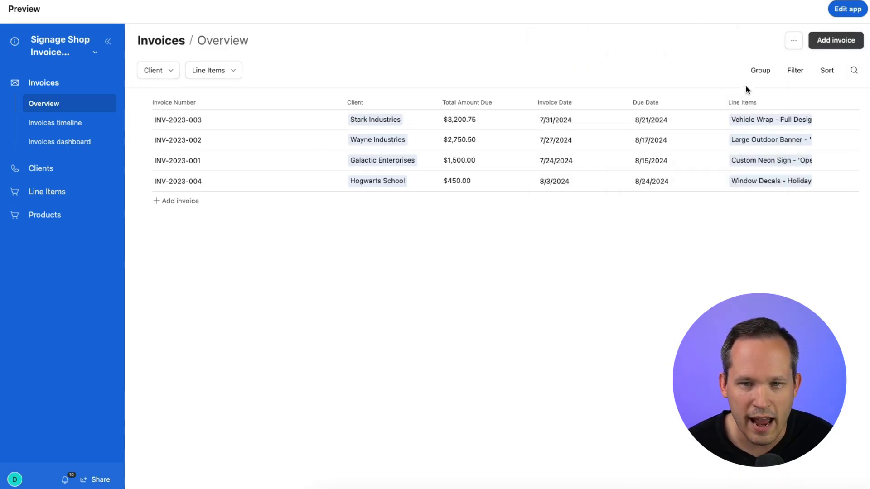
- Look over the new-invoice form without saving, then switch to the Invoices timeline
left_click(819, 45)
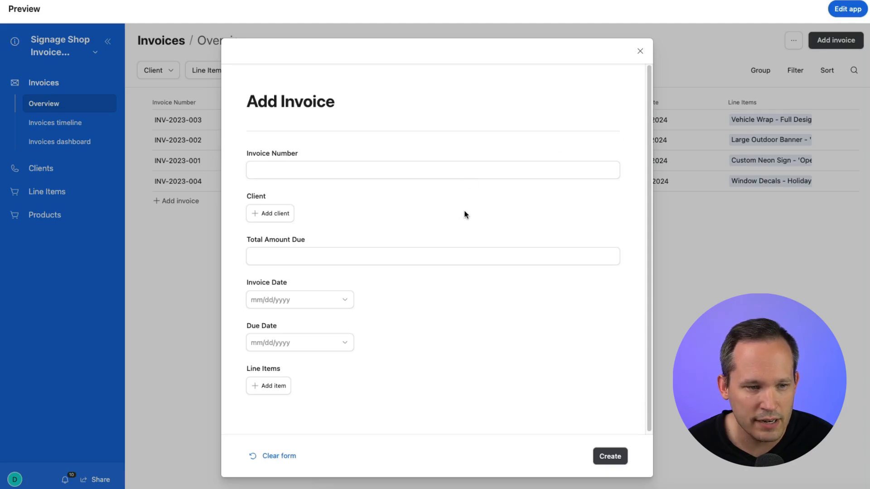
scroll(466, 215, "down", 1)
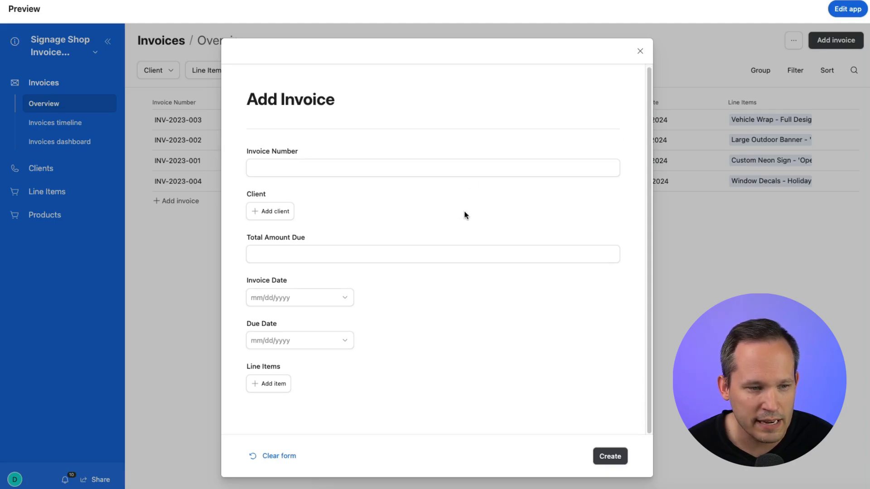
left_click(718, 223)
left_click(64, 129)
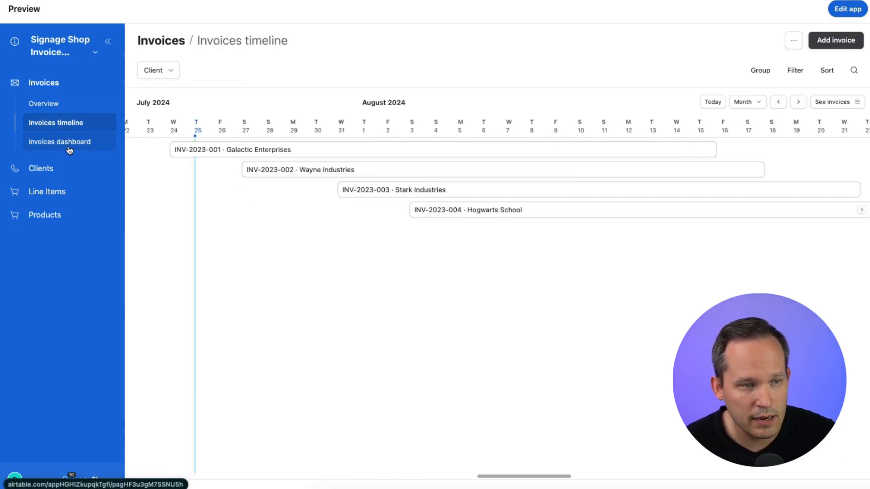
- Open the Invoices dashboard and read values from its amount-due line, bar and line-item pie charts
left_click(69, 150)
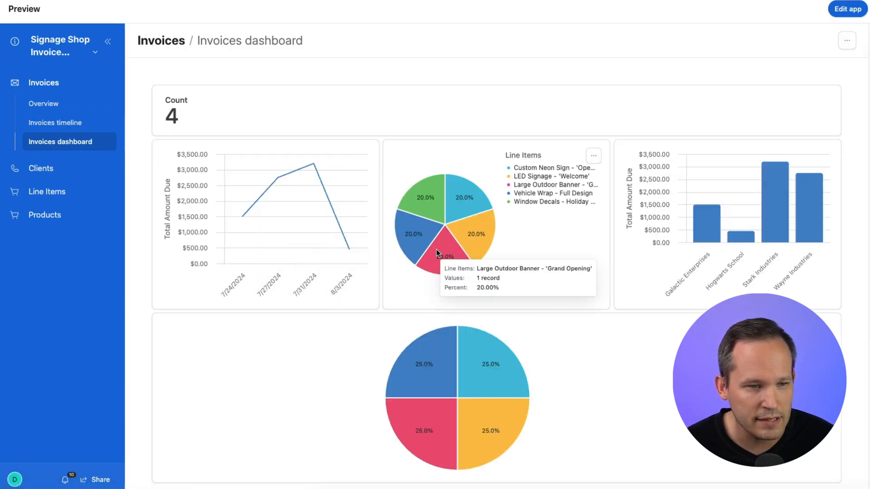
scroll(462, 89, "down", 1)
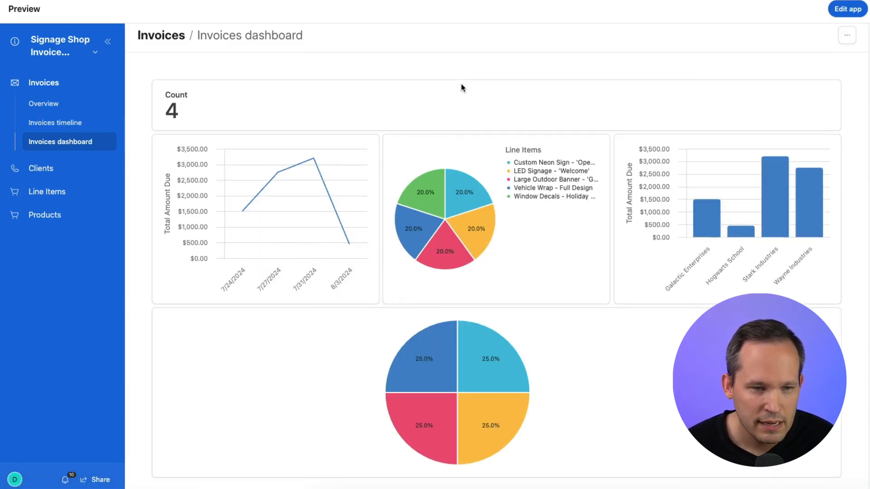
mouse_move(326, 190)
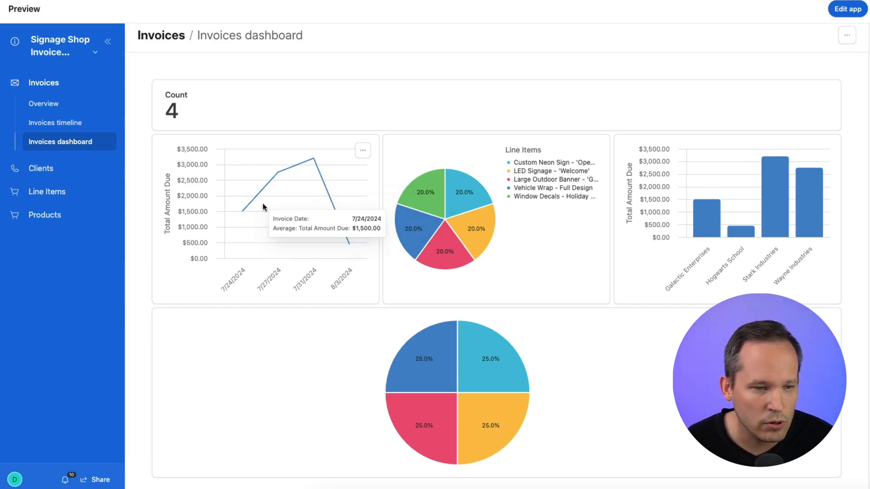
mouse_move(287, 179)
mouse_move(347, 233)
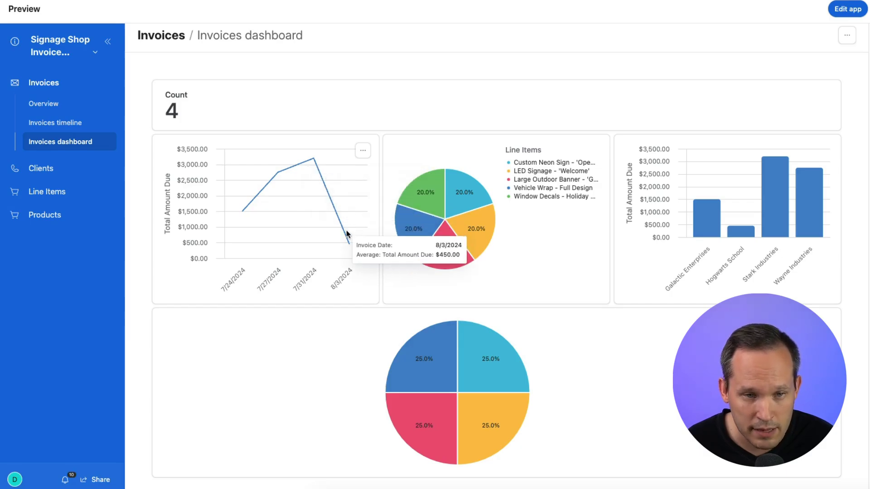
mouse_move(712, 211)
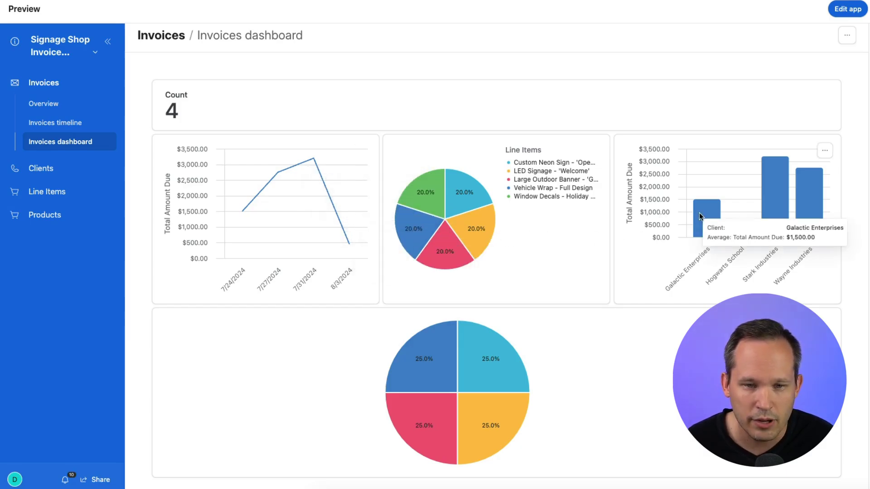
mouse_move(798, 222)
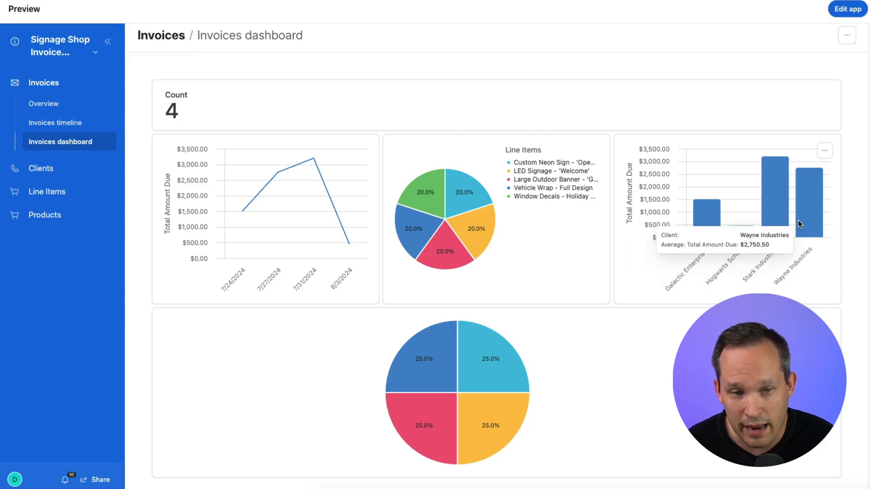
mouse_move(465, 198)
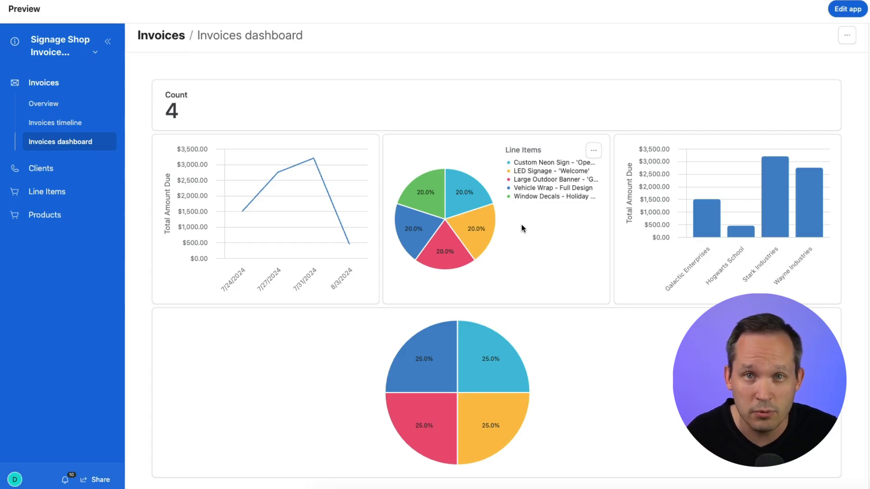
- Browse the Clients list and Clients dashboard, then the Line Items overview
left_click(41, 168)
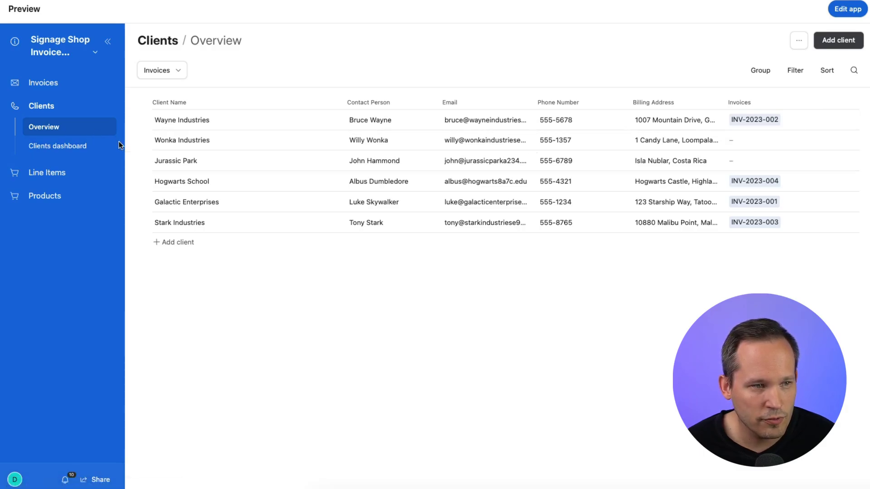
left_click(68, 148)
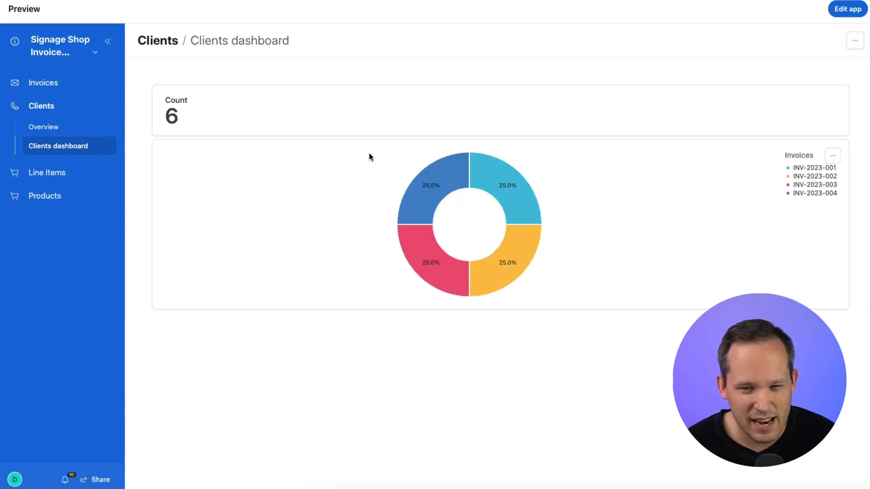
left_click(89, 132)
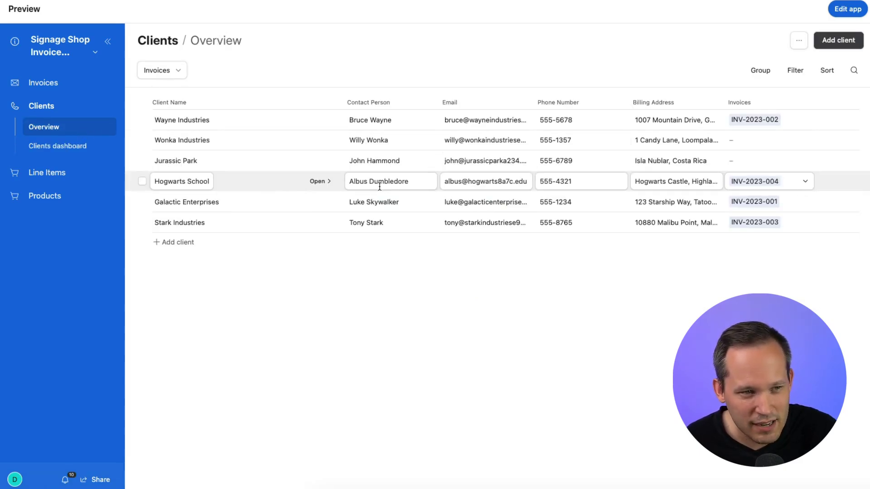
left_click(60, 173)
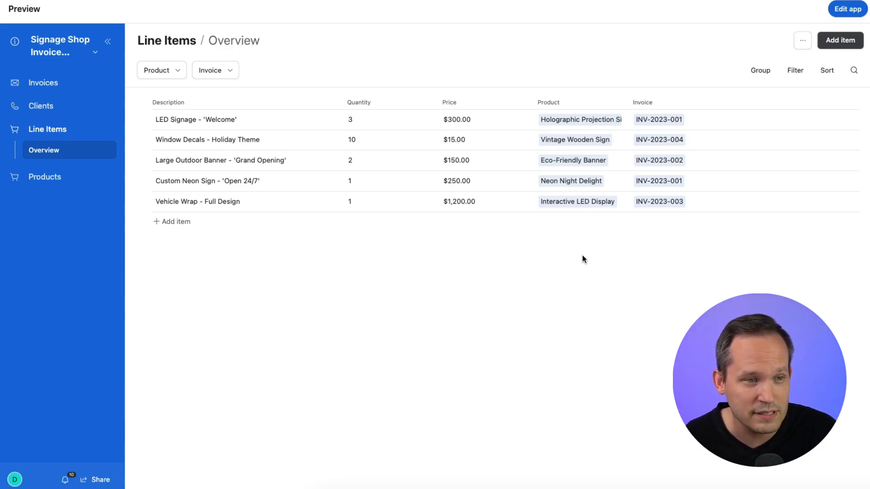
- Browse the Products overview and gallery, then the Products dashboard with its count and price charts
left_click(47, 176)
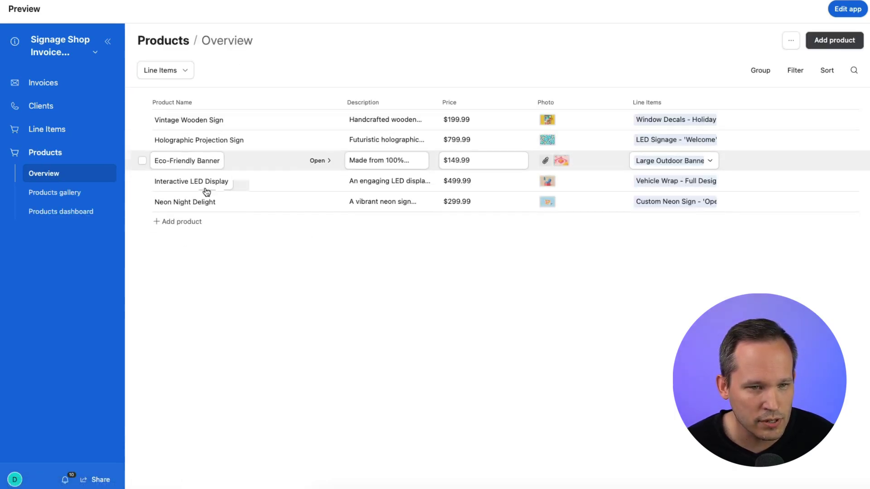
left_click(67, 194)
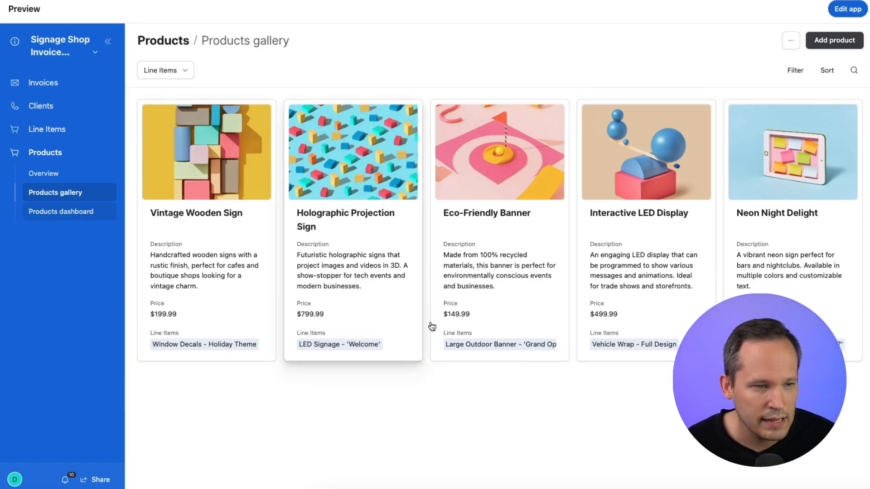
left_click(73, 217)
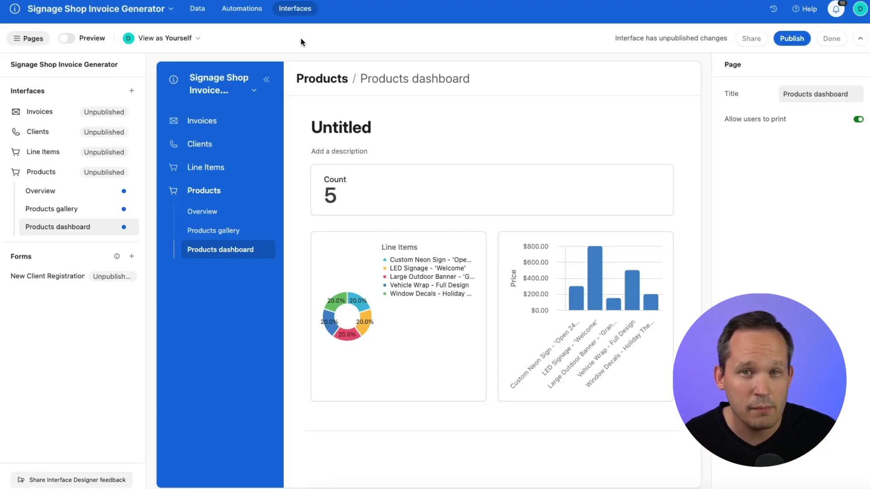
- Look through the Invoices and Products tables, ending on the Line Items table
left_click(195, 9)
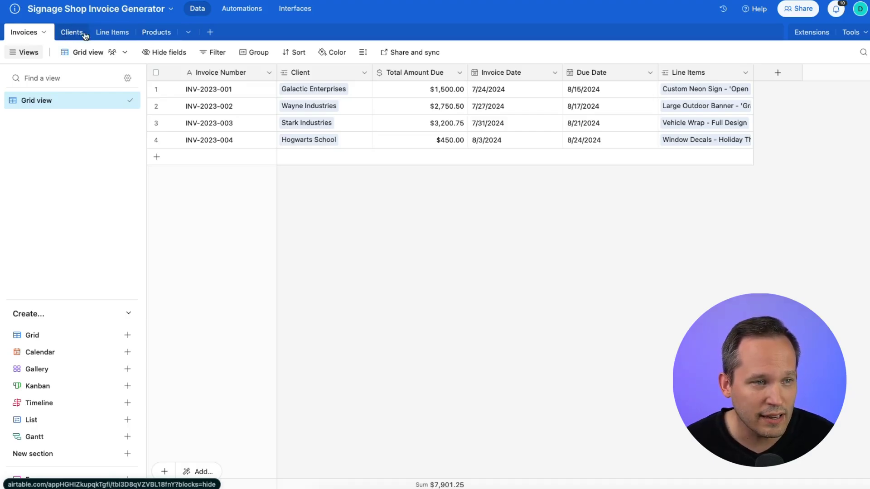
left_click(149, 30)
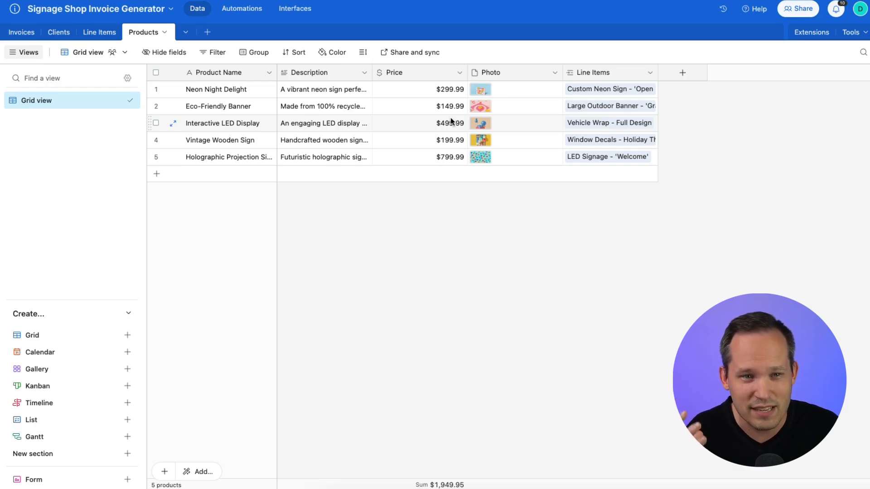
left_click(103, 33)
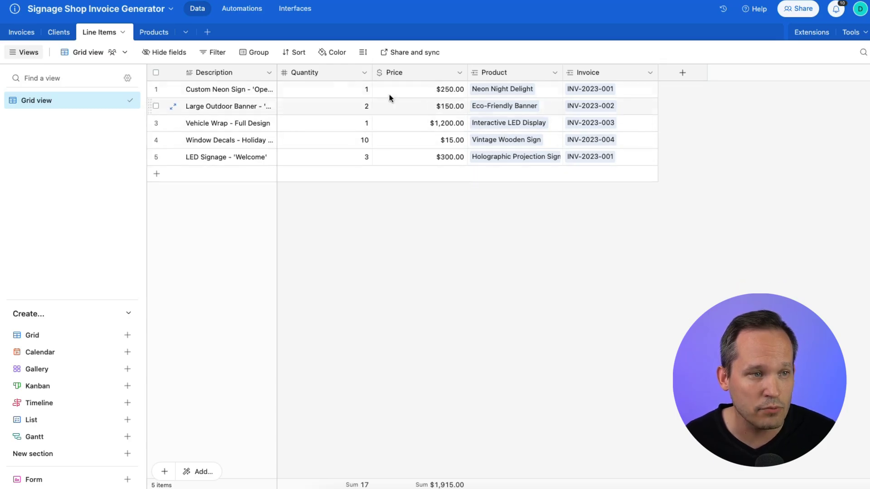
left_click(554, 73)
left_click(551, 96)
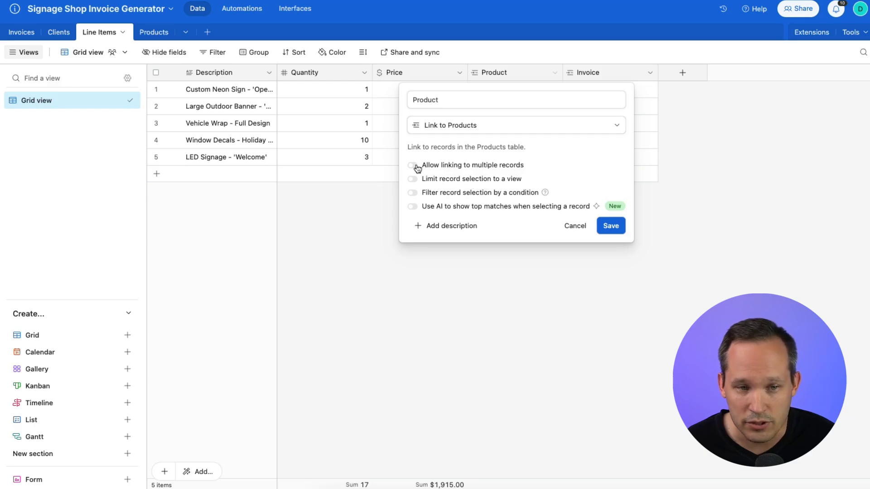
left_click(349, 198)
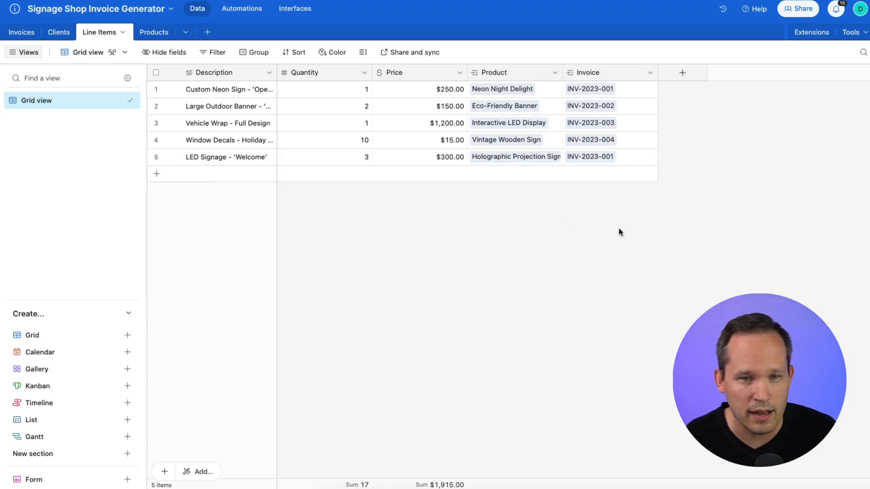
left_click(649, 74)
left_click(625, 95)
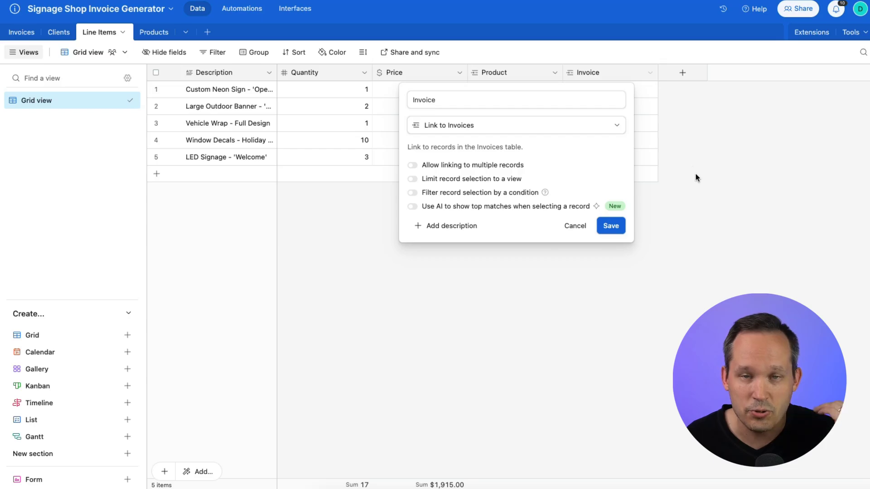
left_click(703, 197)
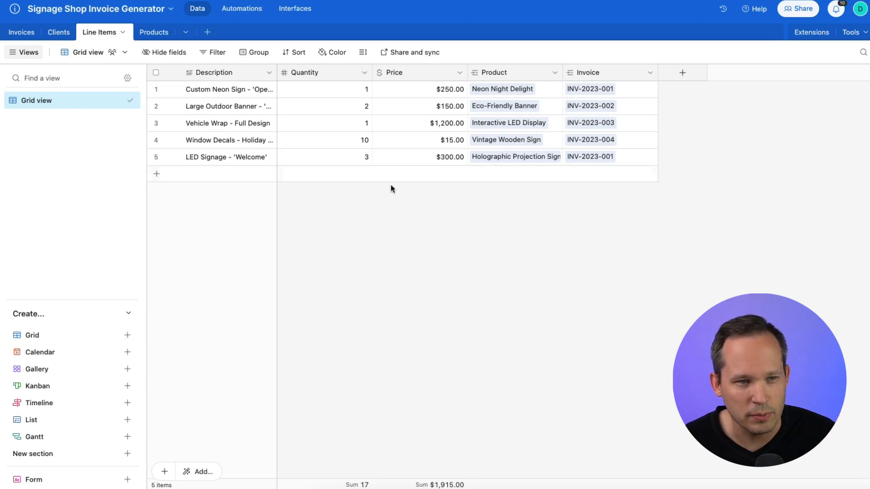
left_click(343, 89)
left_click(345, 89)
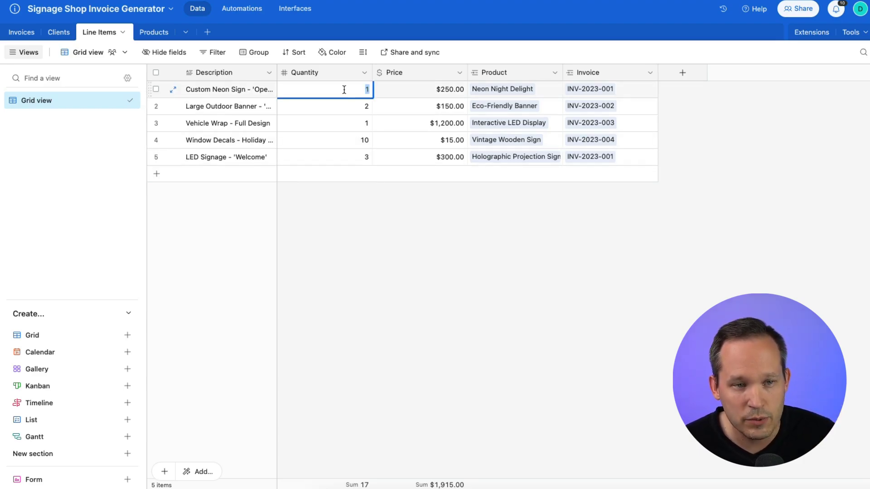
left_click(363, 111)
left_click(363, 111)
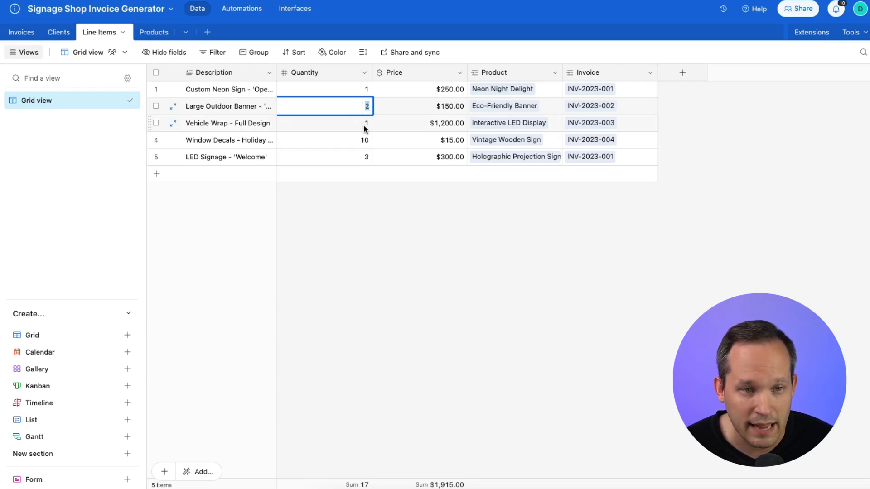
left_click(420, 209)
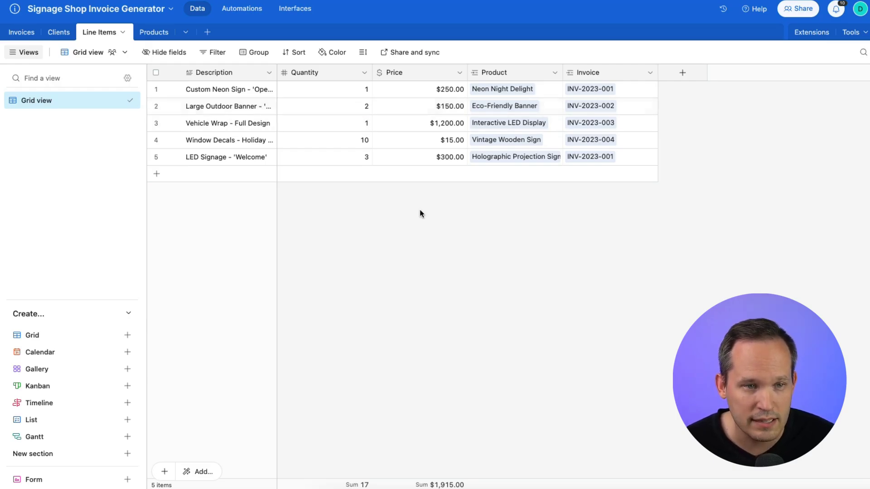
left_click(448, 92)
left_click(448, 90)
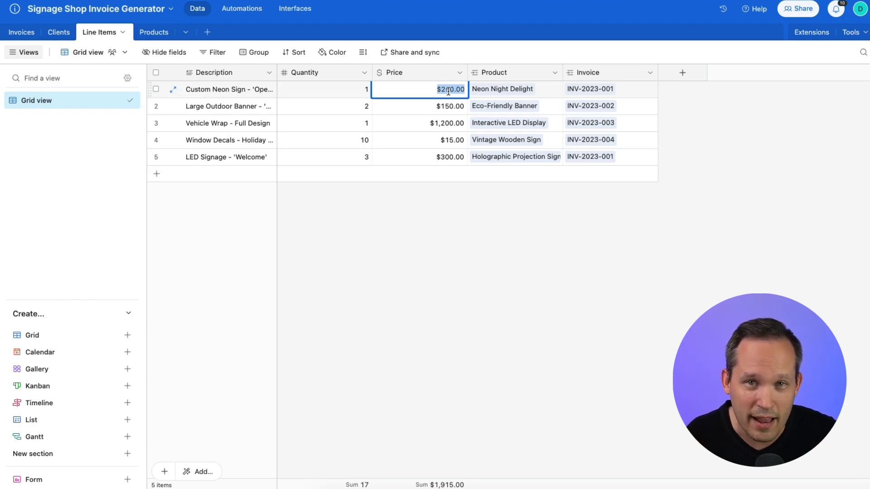
left_click(152, 32)
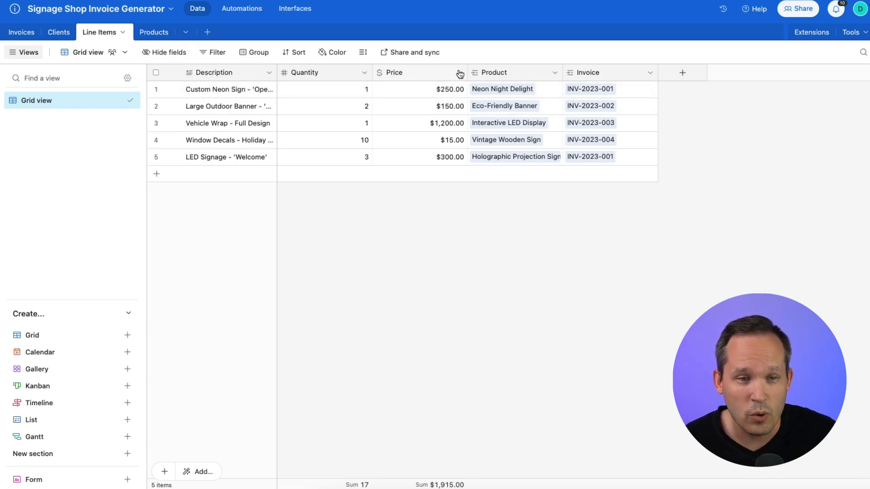
- Create a 'Price (Lookup)' Lookup field via the Product link, then compare with the Products table
left_click(683, 73)
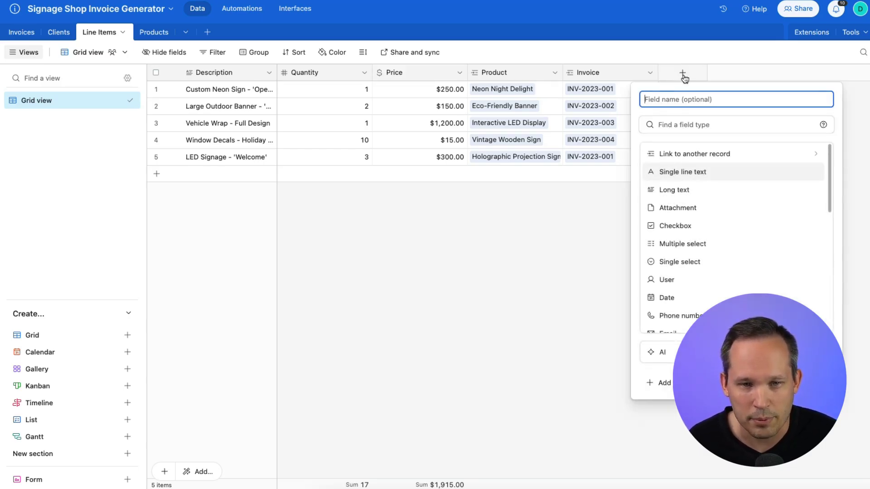
type("Price (Lookup)")
left_click(676, 125)
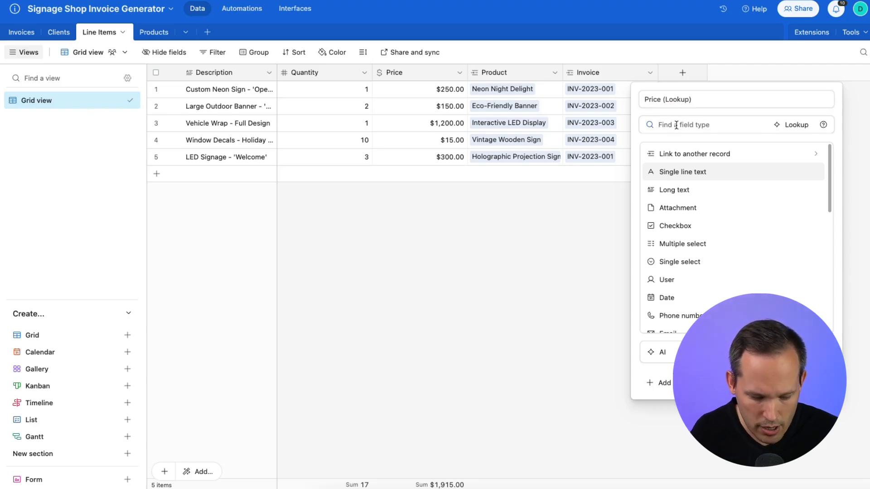
type("look")
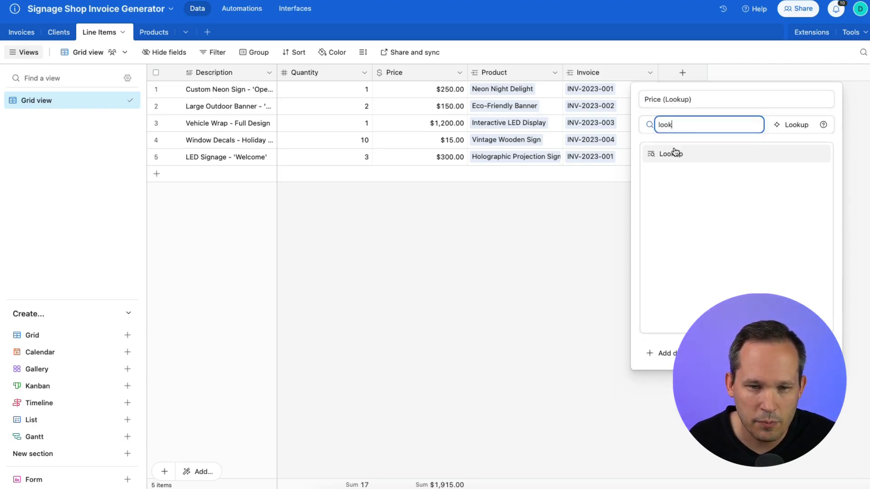
left_click(672, 154)
left_click(714, 202)
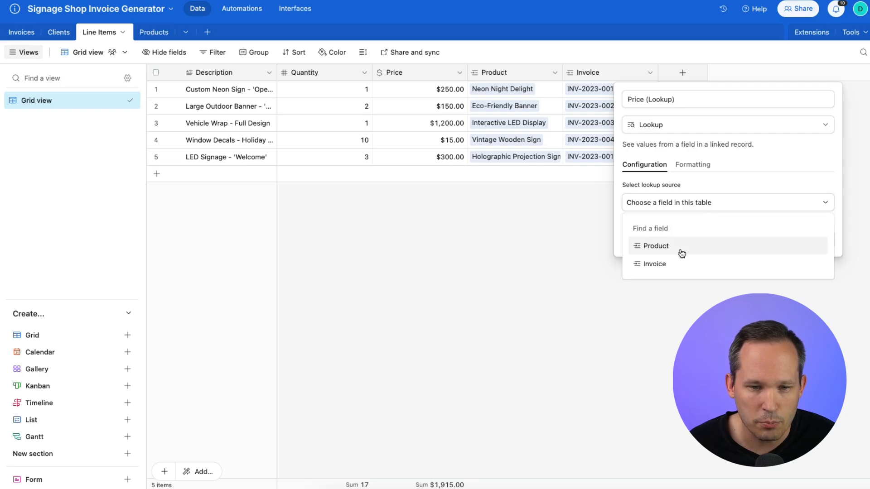
left_click(680, 248)
left_click(684, 238)
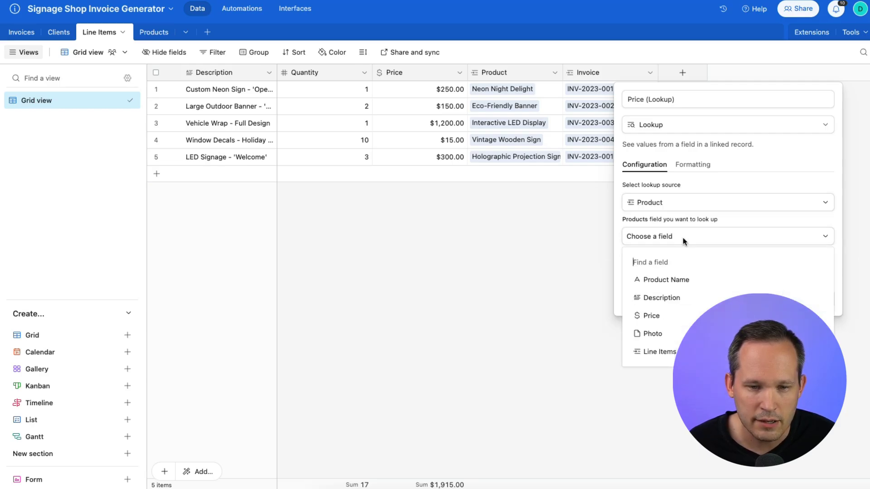
left_click(691, 313)
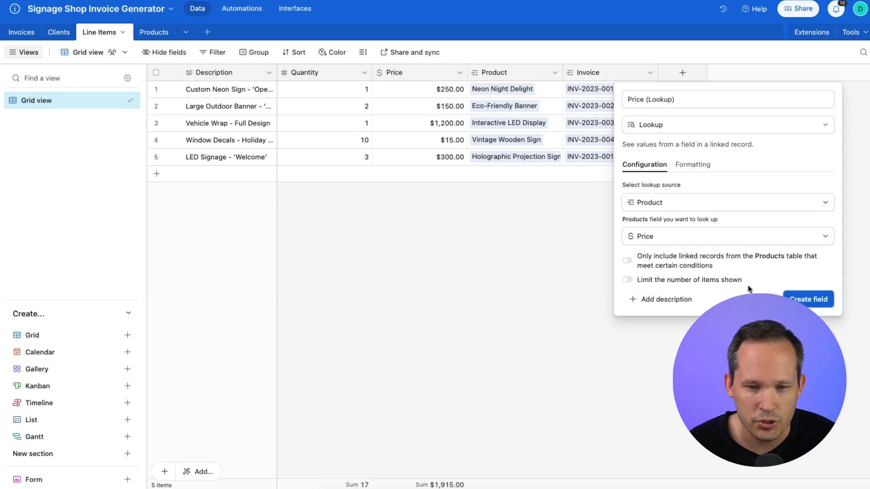
left_click(799, 299)
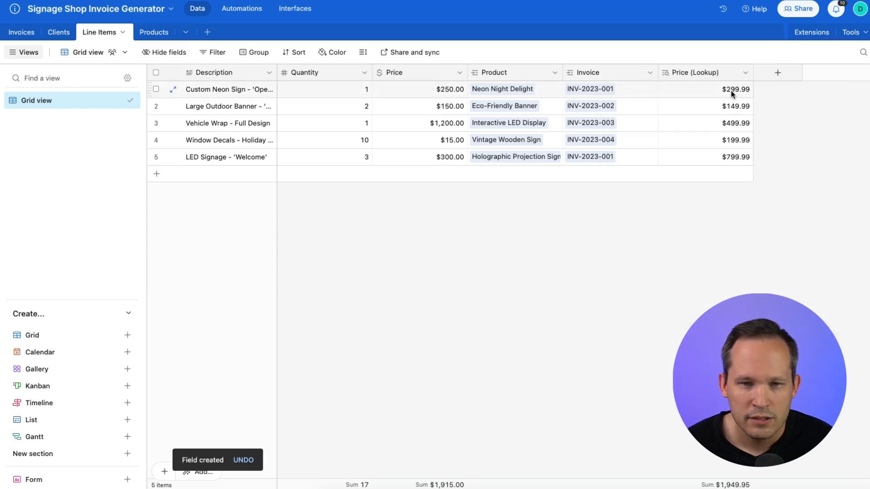
left_click(154, 32)
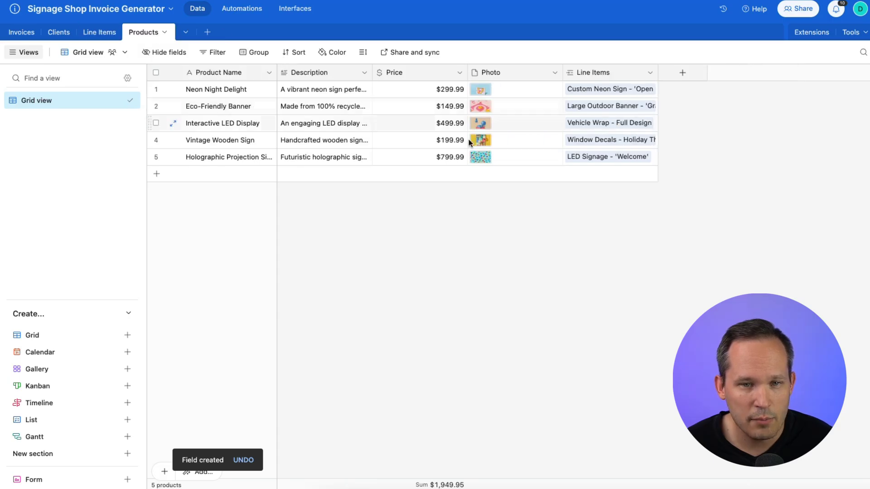
left_click(101, 33)
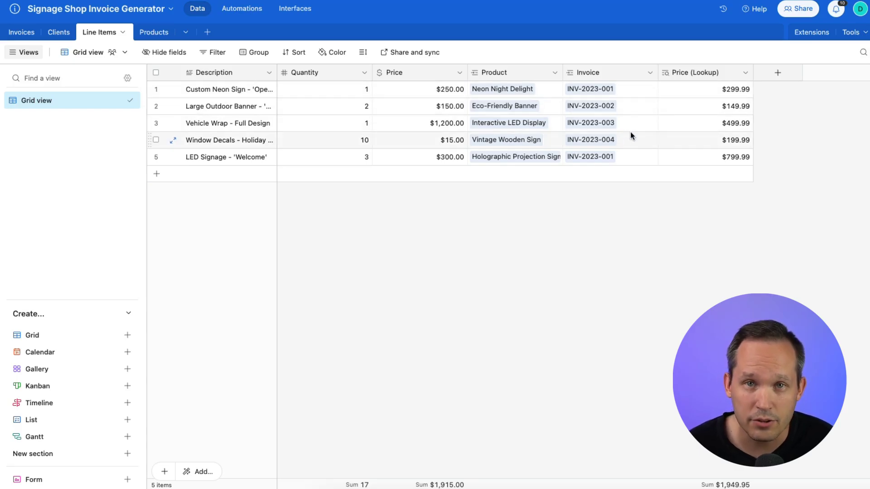
- Add a Subtotal formula field 'Quantity * {Price (Lookup)}' formatted as Currency
left_click(770, 75)
type("Subtotal")
left_click(699, 121)
type("for")
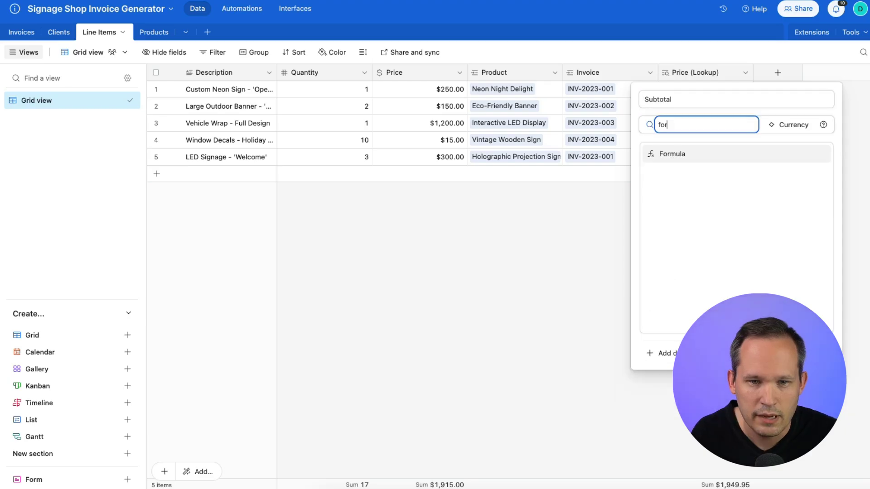
left_click(680, 153)
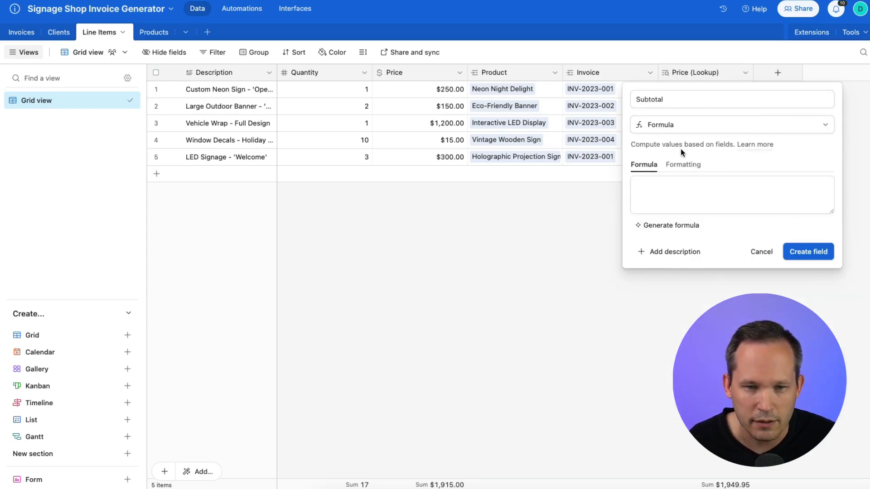
type("Quantity * Pric")
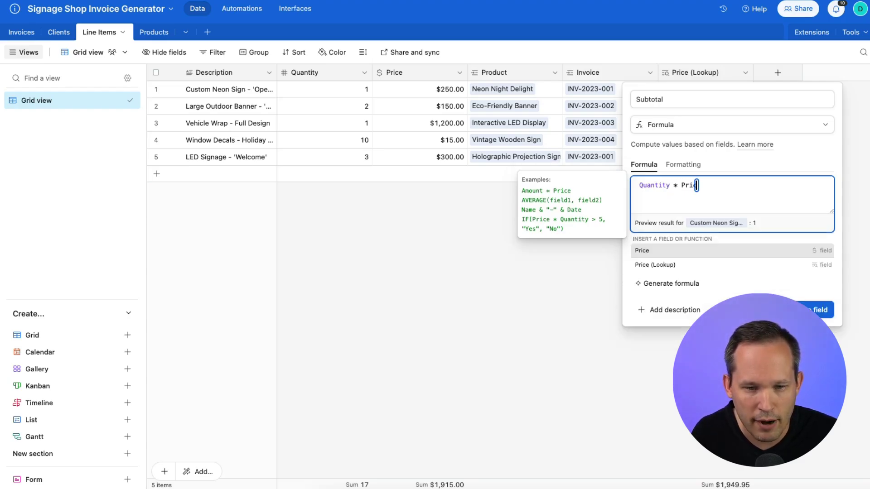
key("Down")
key("Return")
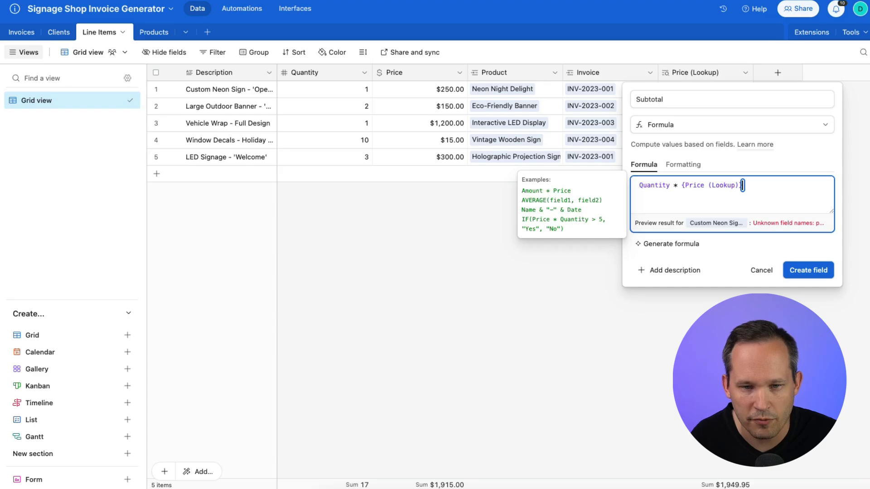
left_click(820, 274)
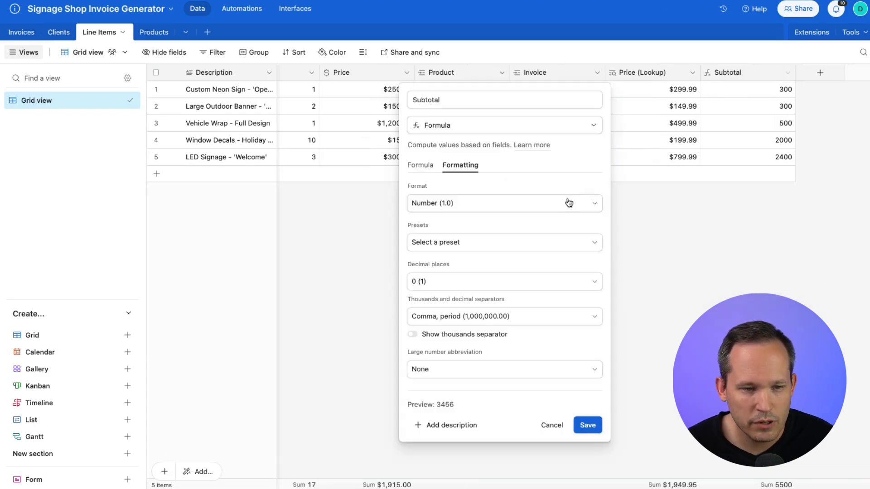
left_click(566, 203)
left_click(498, 260)
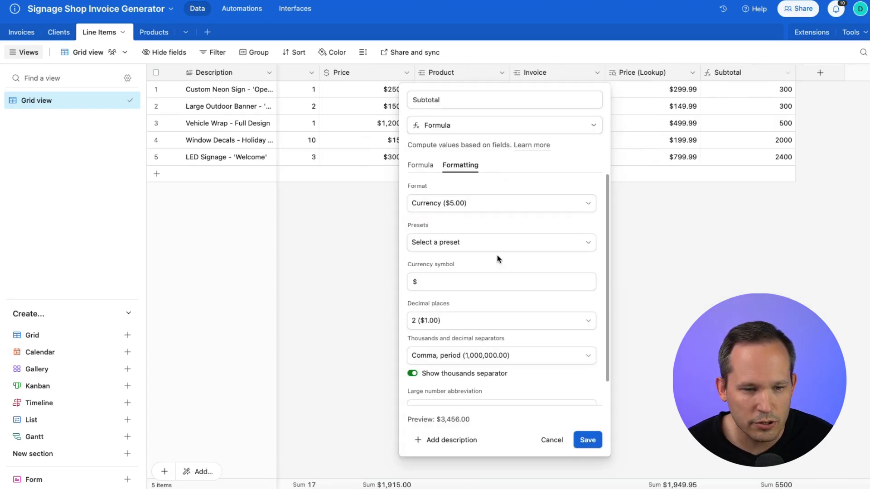
left_click(587, 440)
- Change the first line item's Quantity to 5
left_click(332, 93)
left_click(332, 91)
type("5")
left_click(578, 219)
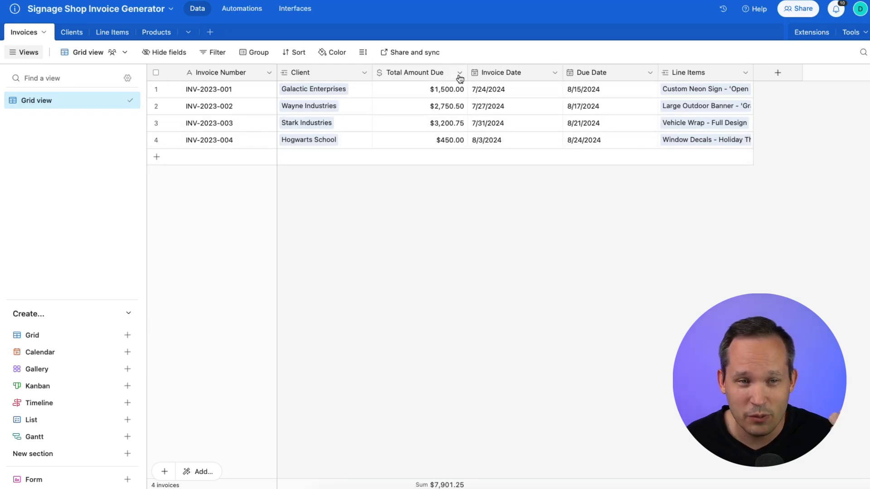
- Add a Subtotal Rollup field to Invoices summing each linked line item's Subtotal
left_click(444, 89)
left_click(444, 89)
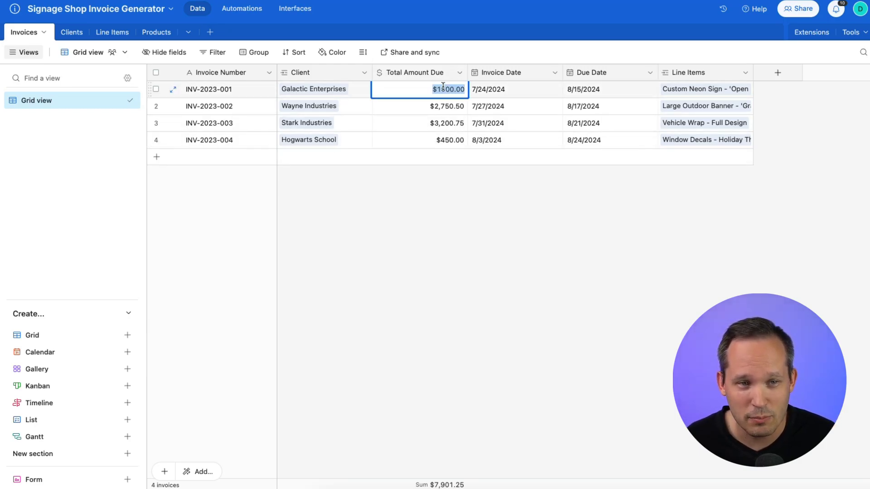
left_click(497, 188)
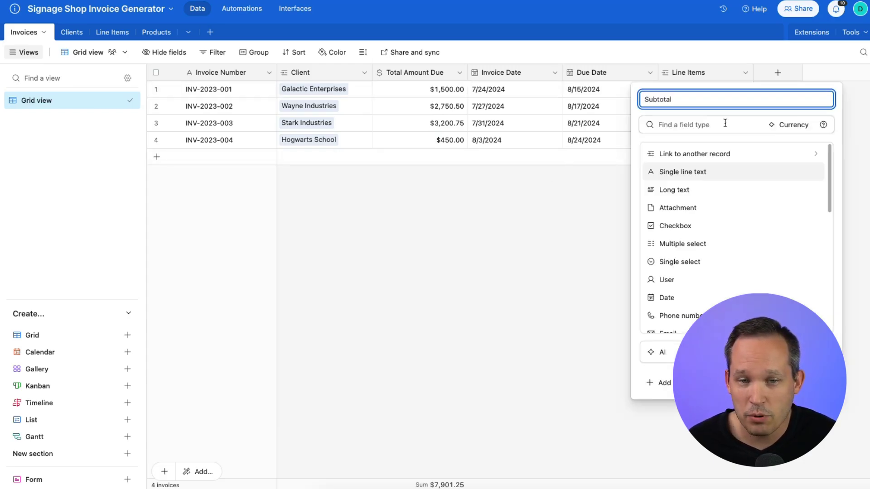
left_click(725, 123)
type("roll")
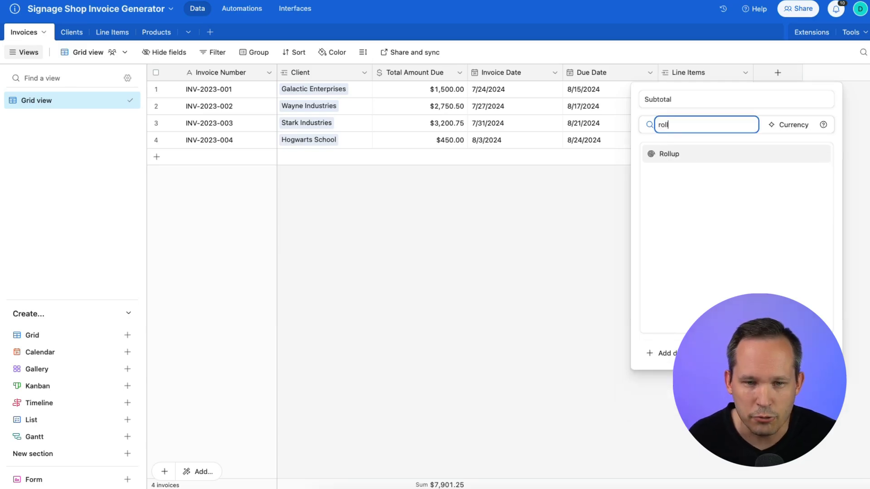
left_click(709, 154)
left_click(710, 258)
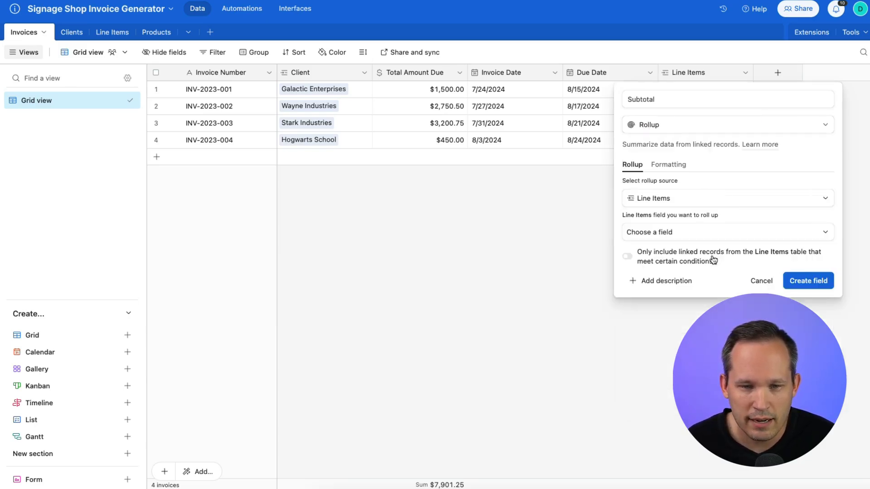
left_click(709, 233)
left_click(653, 375)
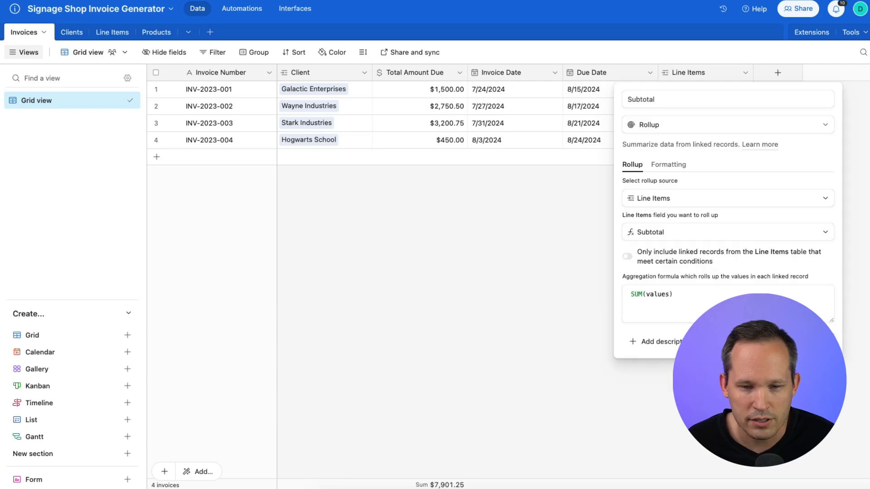
left_click(816, 342)
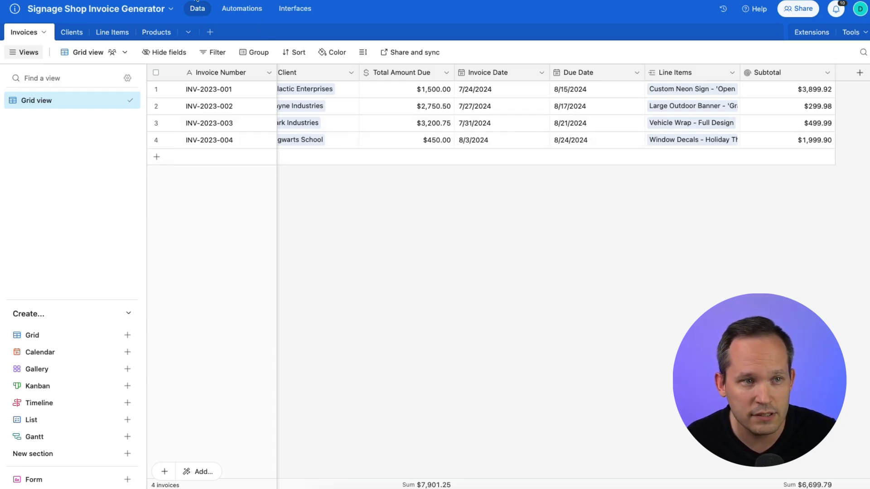
left_click(239, 15)
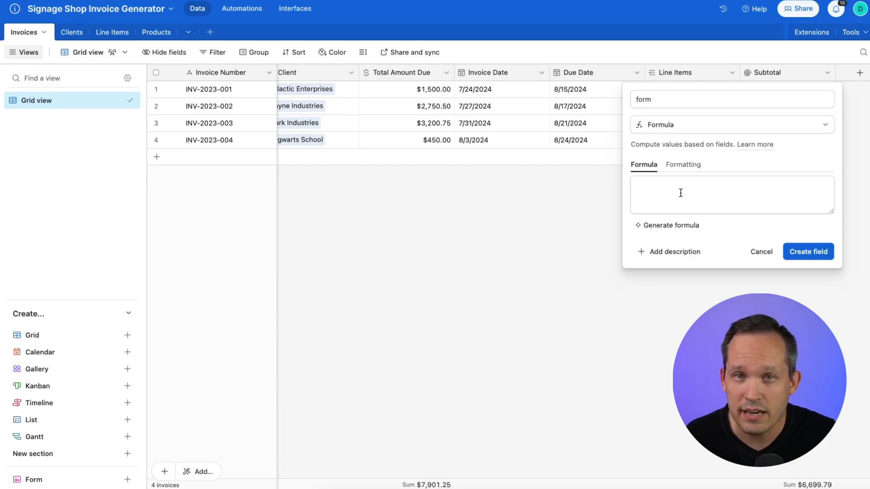
- Try the AI Generate formula option in a new Formula field
left_click(683, 228)
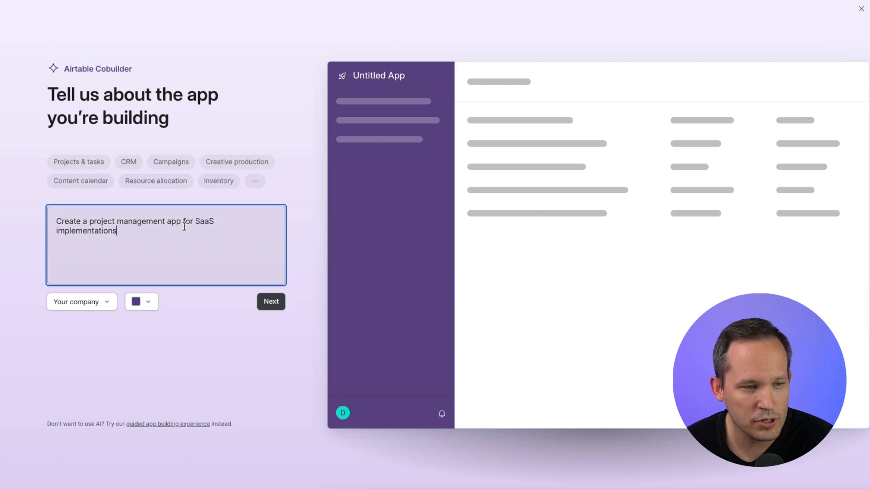
- Generate the app and preview its Projects as a timeline and a kanban board
left_click(274, 310)
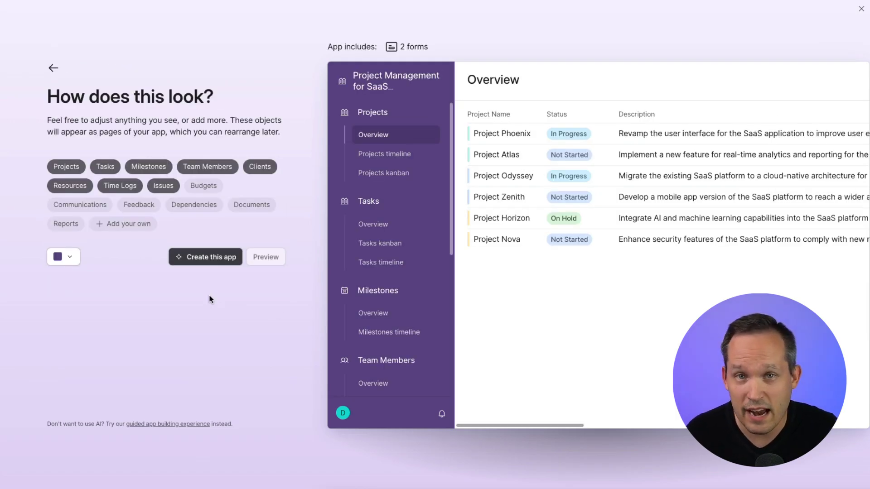
left_click(218, 252)
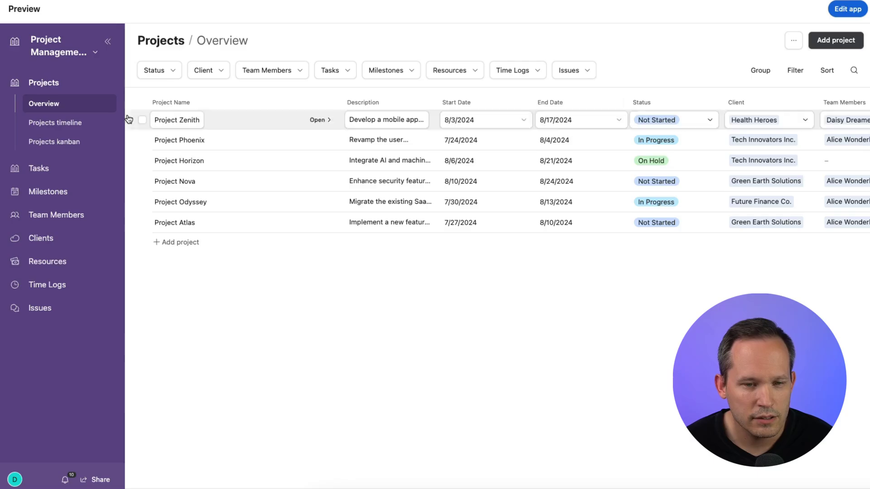
left_click(66, 123)
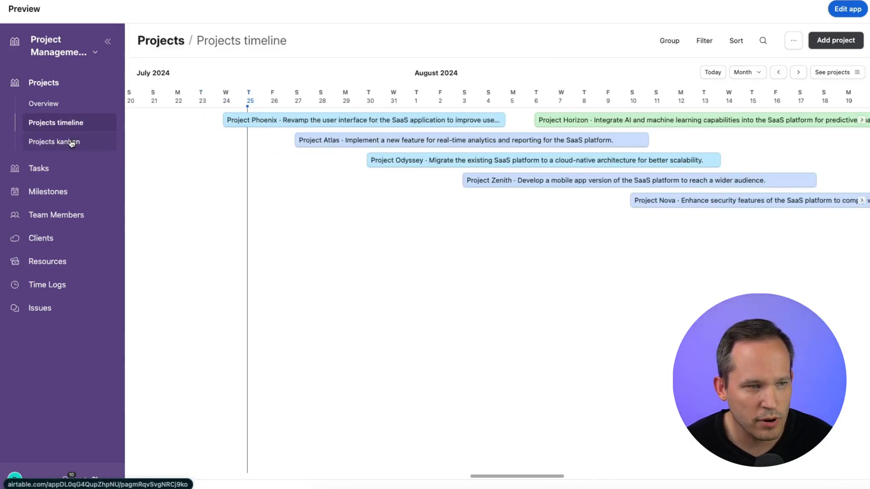
left_click(72, 142)
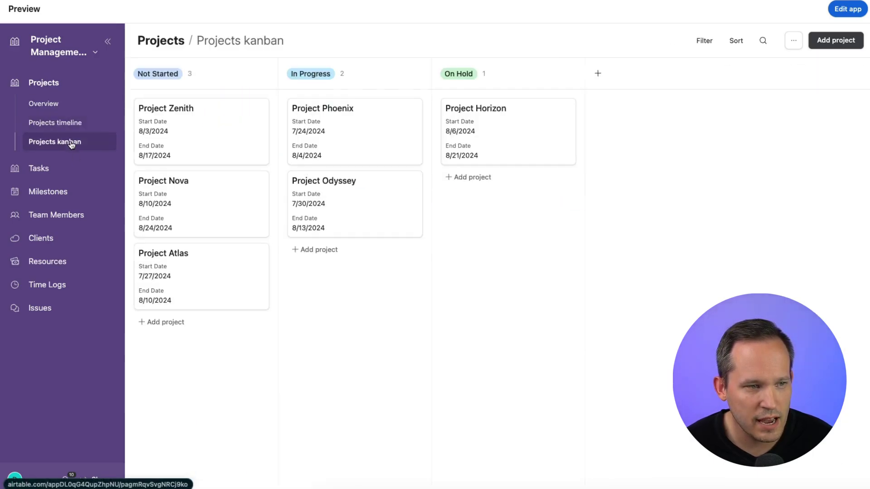
- Open the Tasks overview page and scroll across its table
left_click(80, 175)
scroll(495, 148, "right", 3)
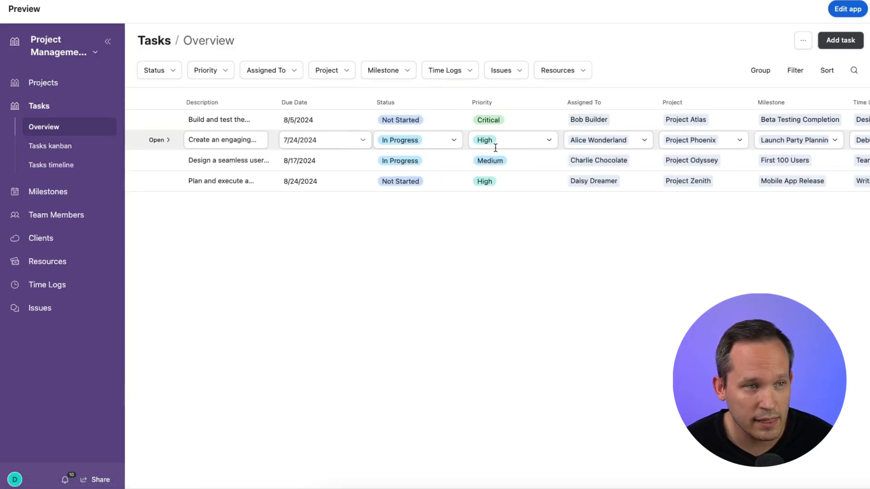
scroll(496, 150, "right", 3)
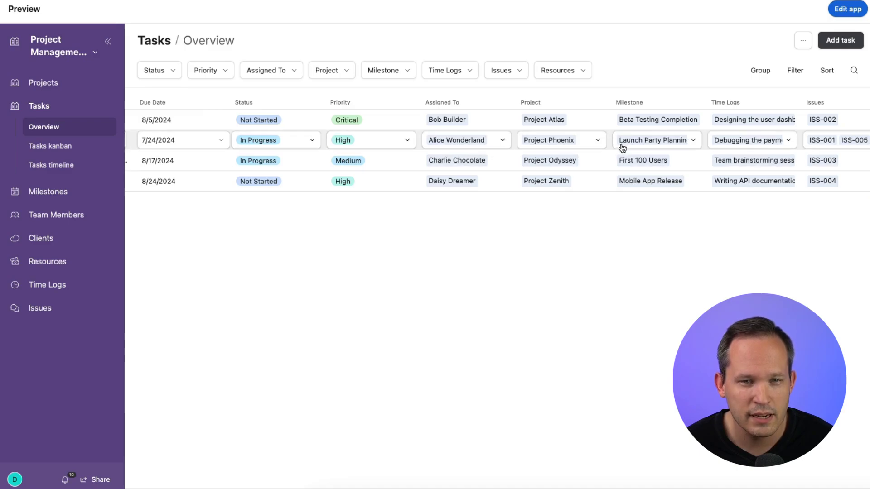
scroll(657, 162, "right", 1)
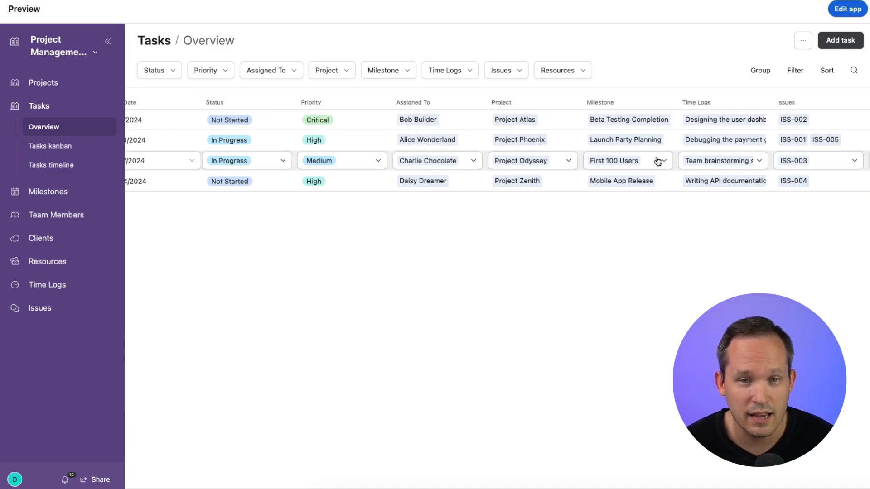
scroll(696, 140, "right", 3)
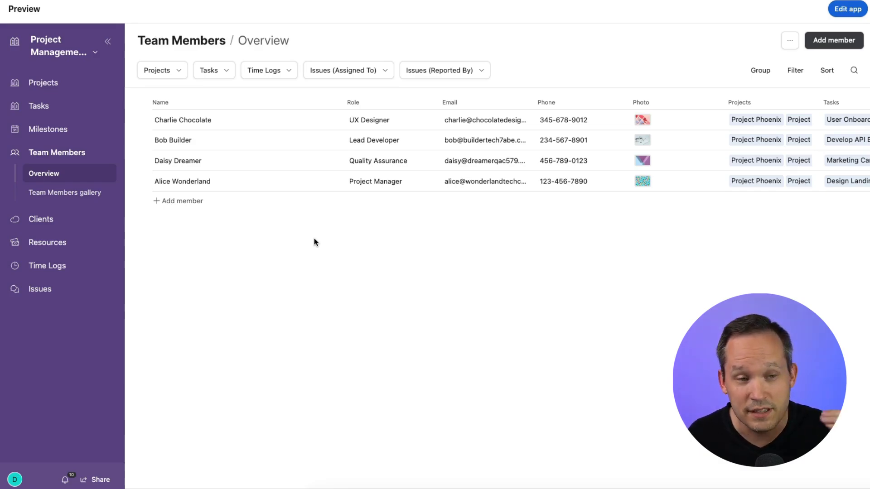
- Check the Clients and Resources pages, then inspect the first task's assignee options without changing them
mouse_move(224, 181)
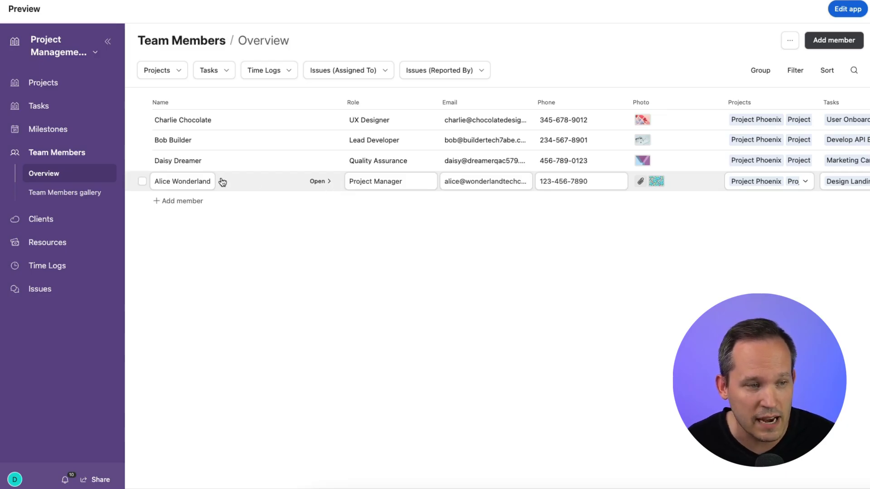
left_click(54, 219)
left_click(61, 224)
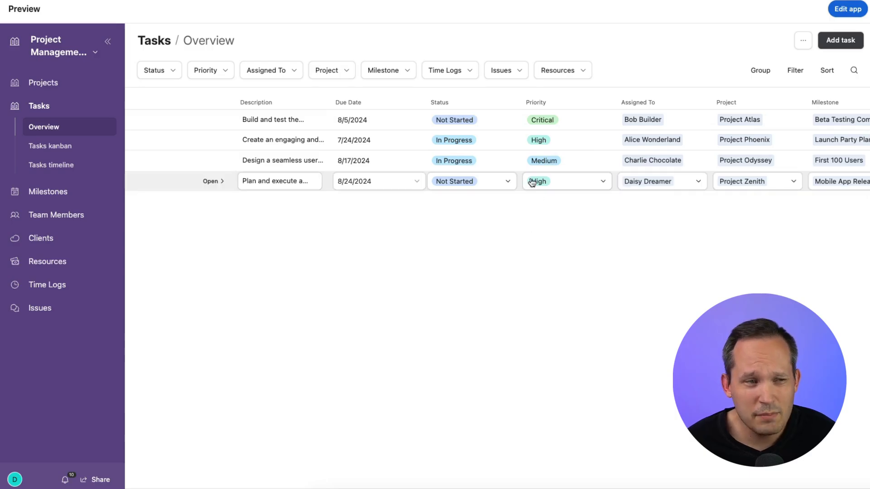
scroll(566, 154, "right", 3)
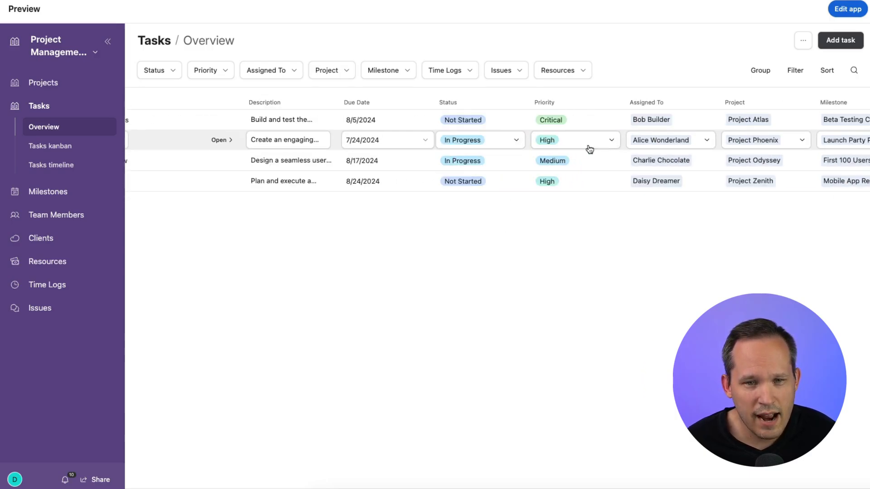
left_click(703, 123)
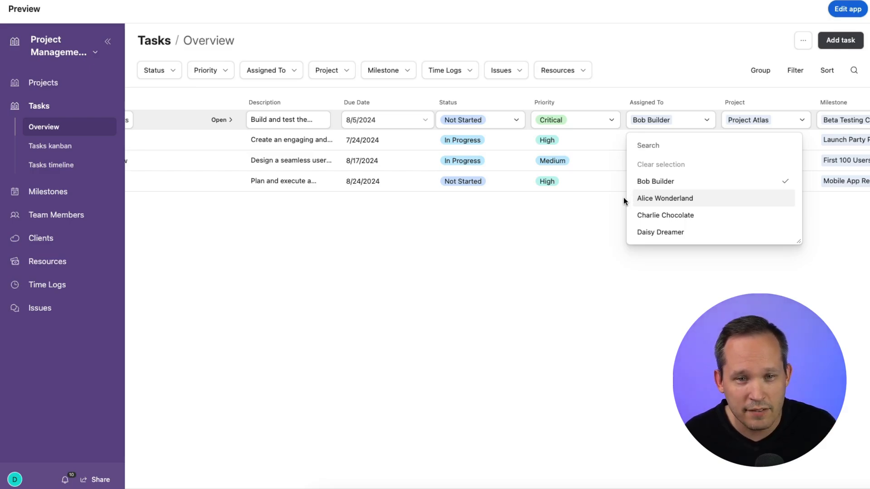
left_click(567, 224)
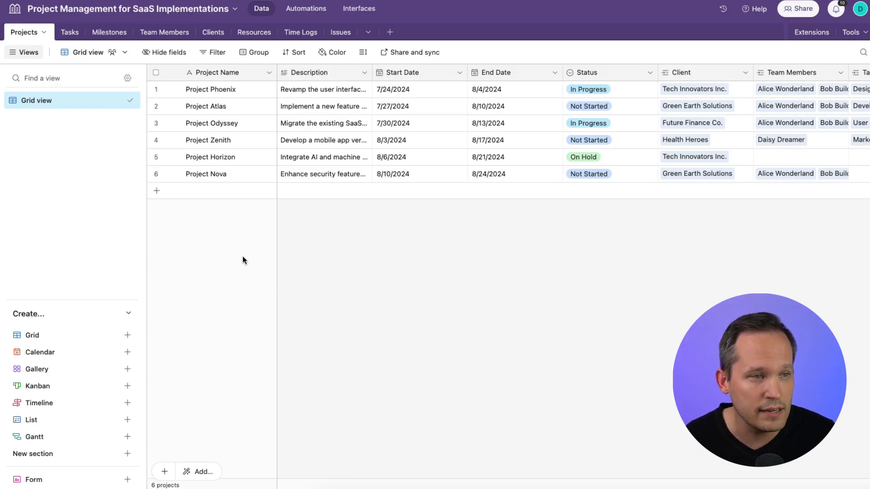
- Switch to the Tasks table and bring up the Base schema from Tools
left_click(74, 36)
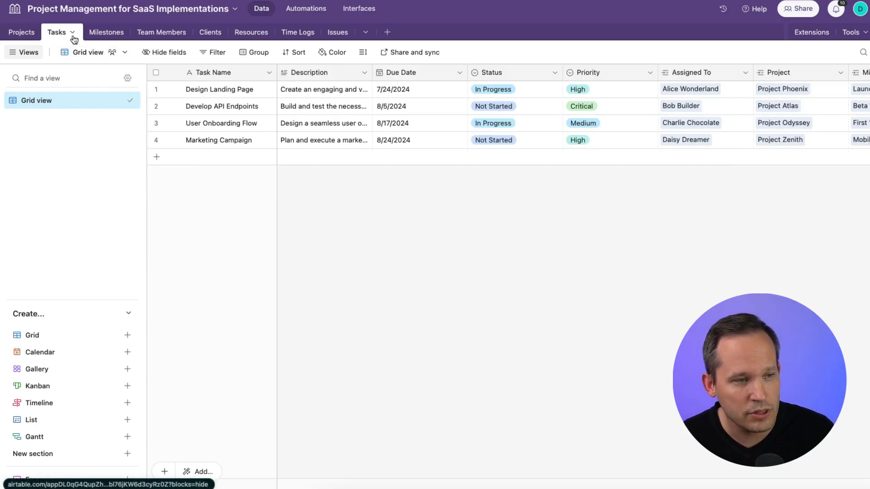
mouse_move(52, 366)
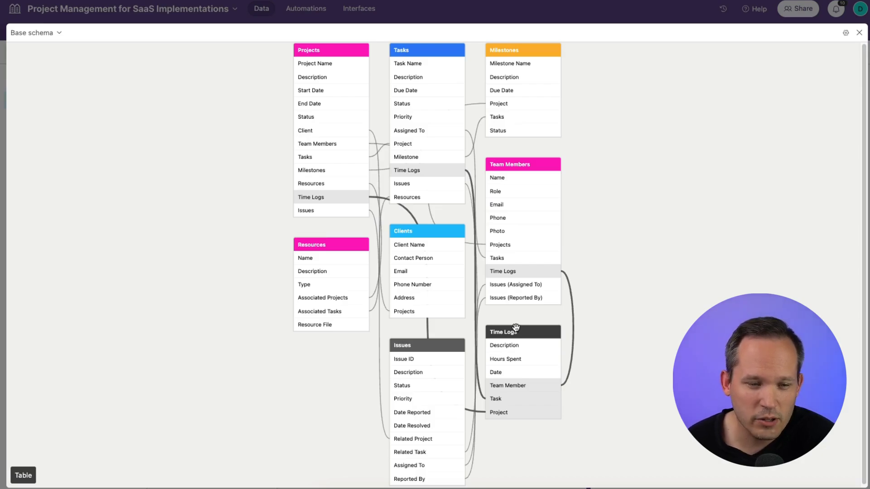
- Move Time Logs right, Team Members to the top right, and Milestones slightly right and down
left_click_drag(523, 330, 679, 271)
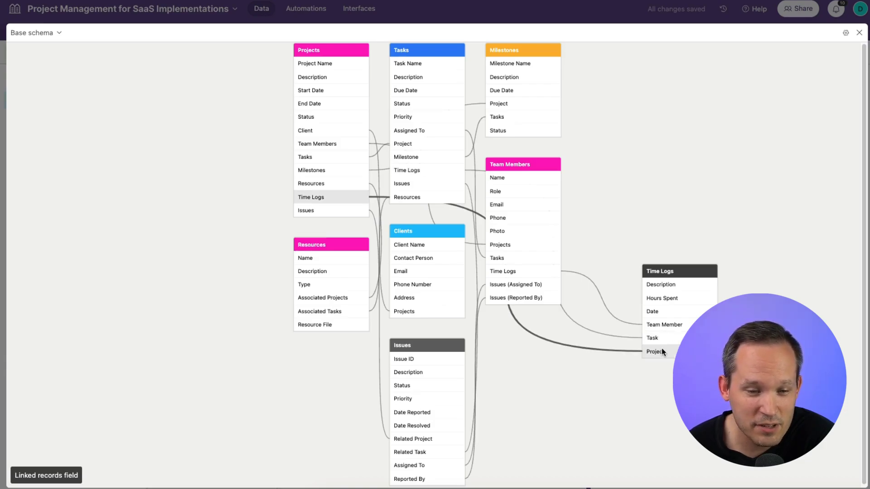
left_click_drag(509, 164, 683, 79)
left_click_drag(530, 50, 578, 68)
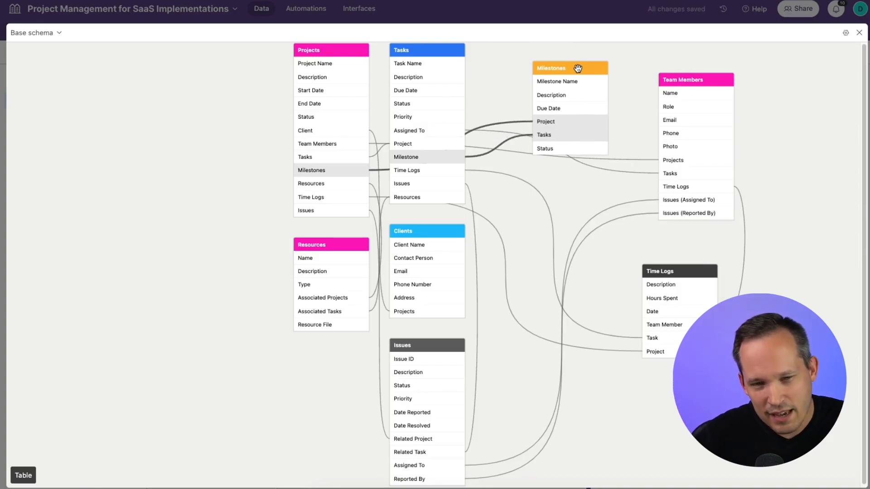